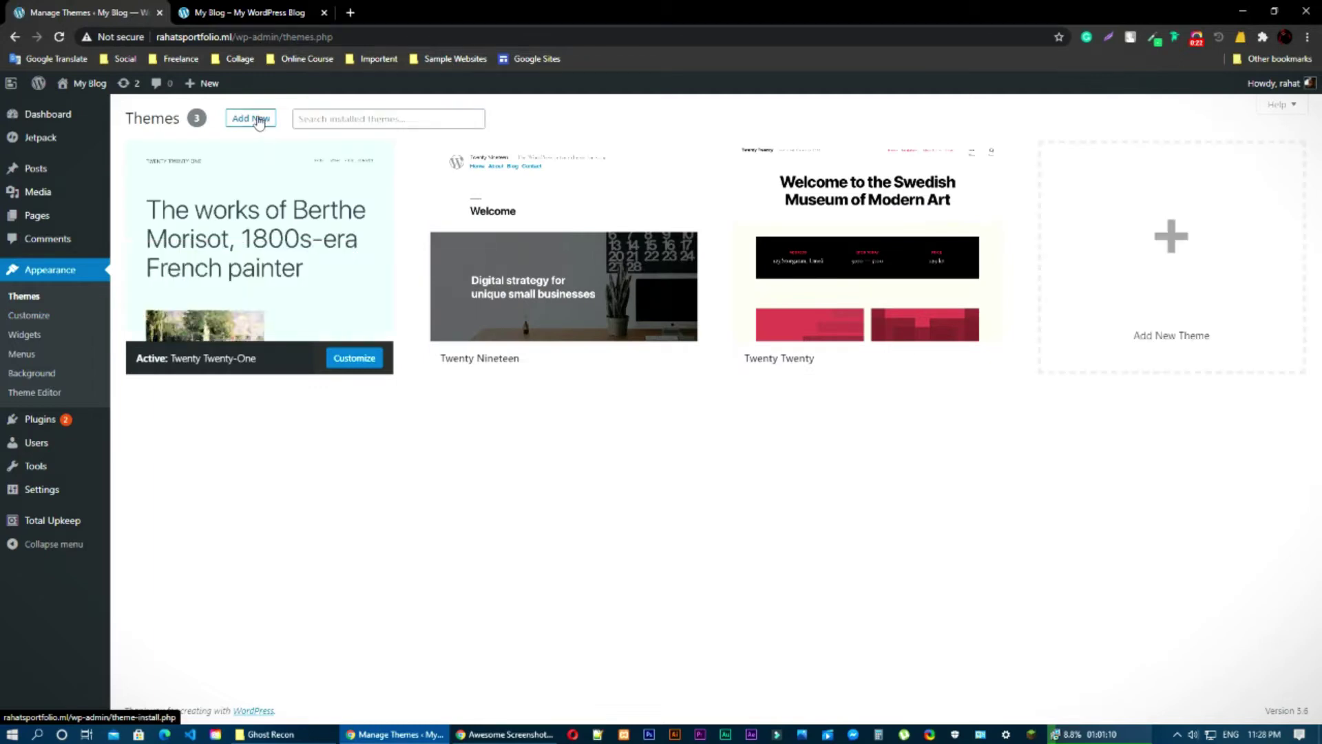
Search the themes available to add for "Phlox" and install the PHLOX theme
{"action": "left_click", "coordinate": [259, 123]}
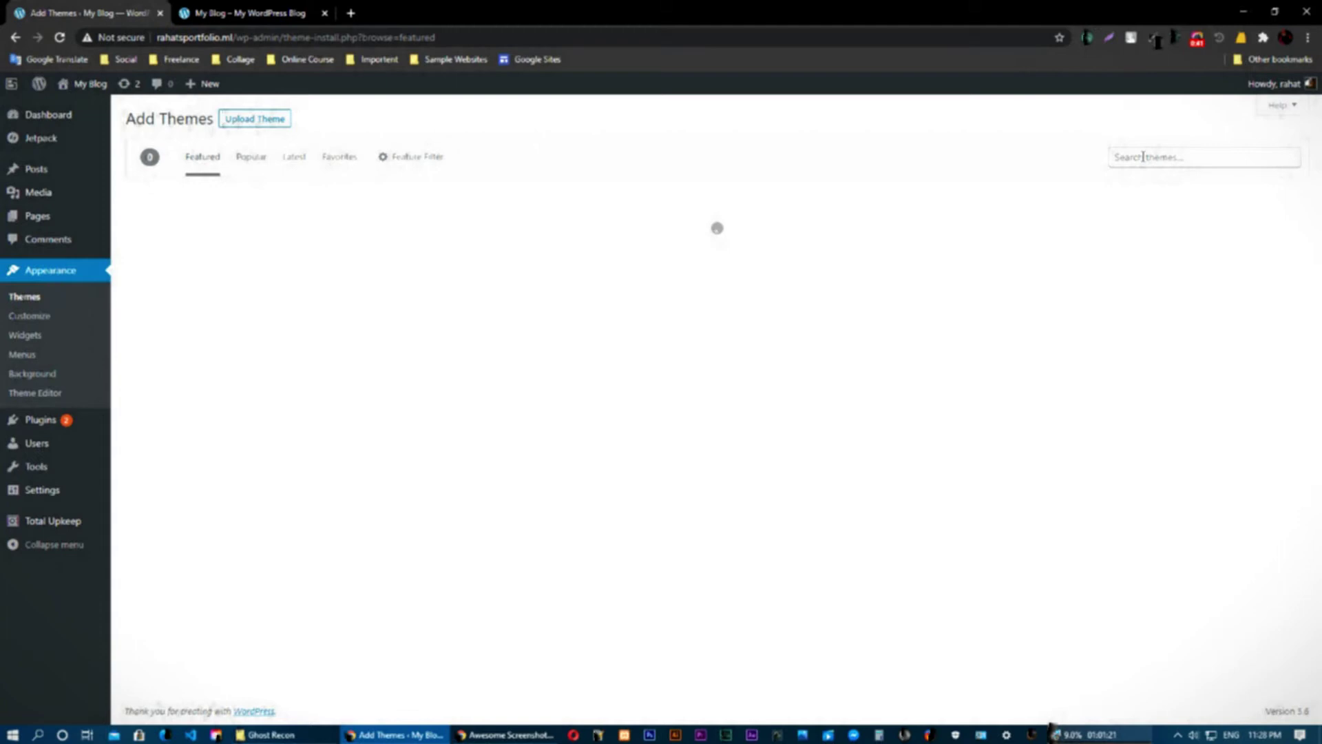
{"action": "left_click", "coordinate": [1143, 157]}
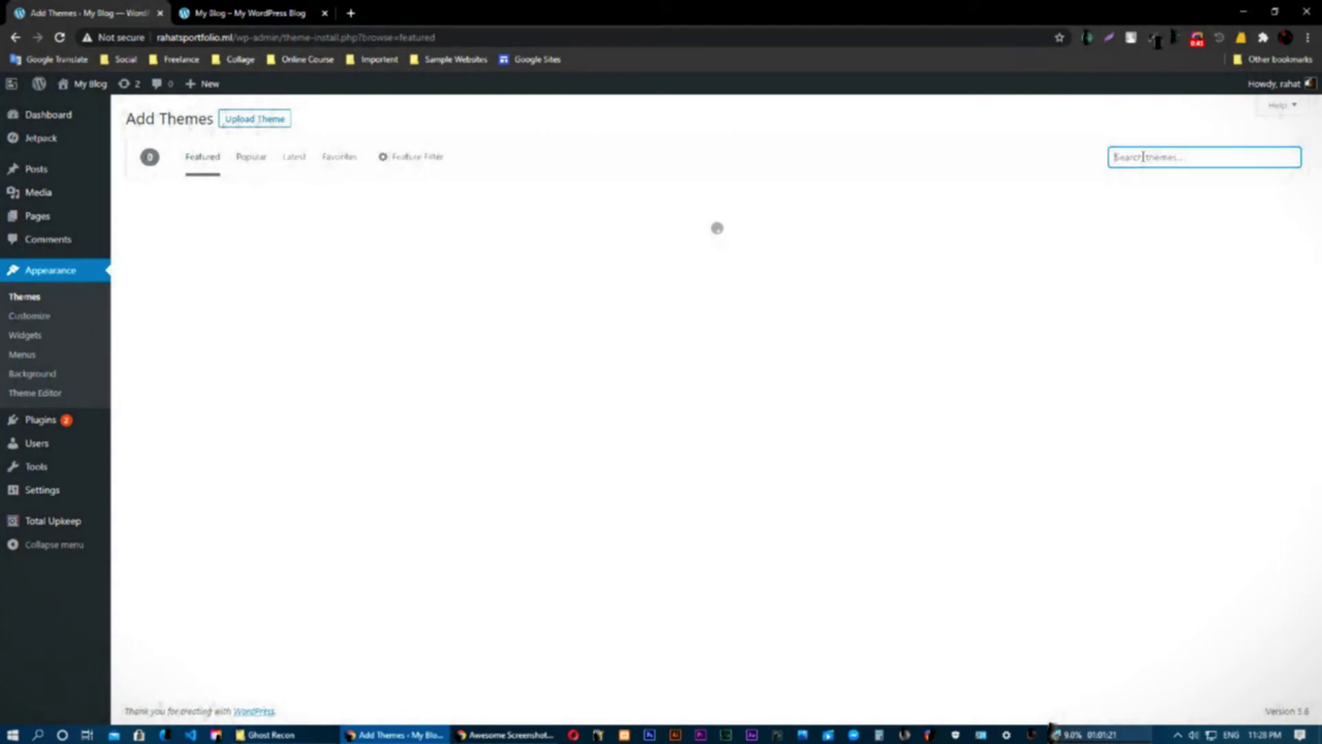
{"action": "key", "text": "Down"}
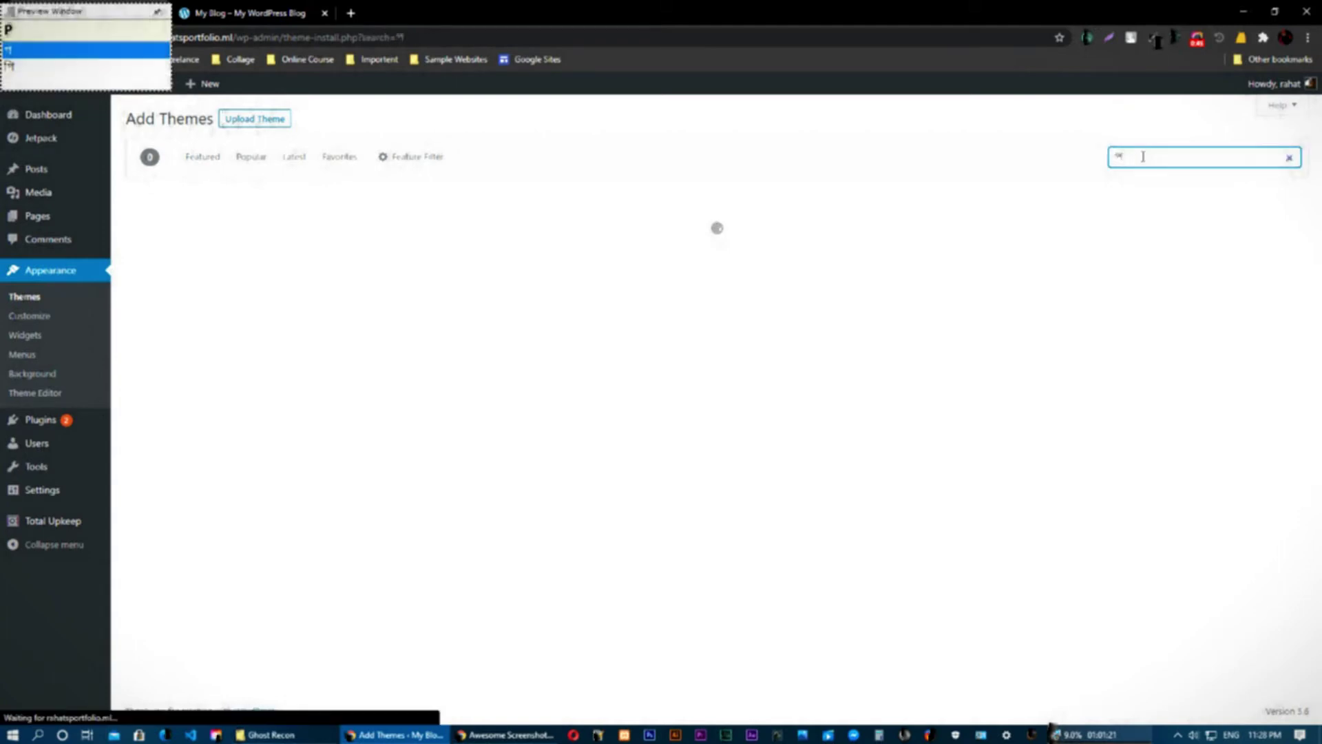
{"action": "key", "text": "Escape"}
{"action": "type", "text": "Phlox"}
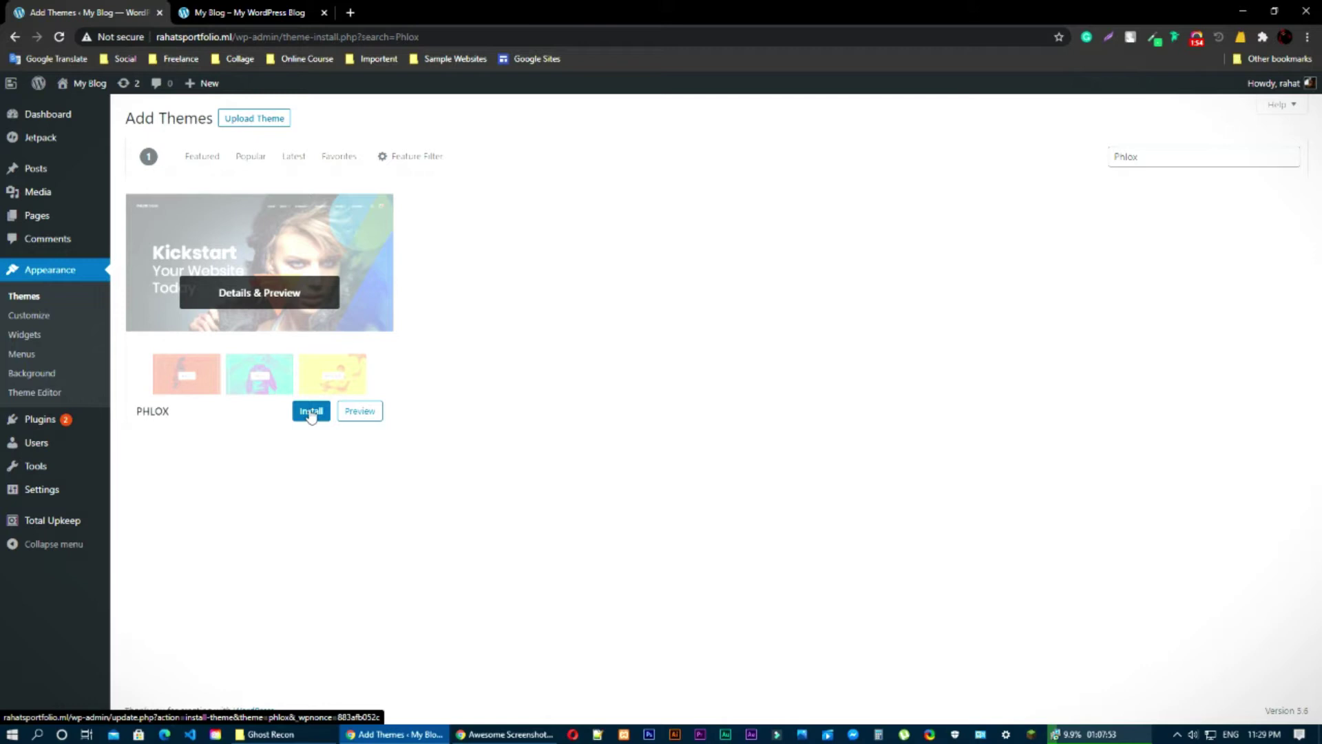
{"action": "left_click", "coordinate": [311, 411]}
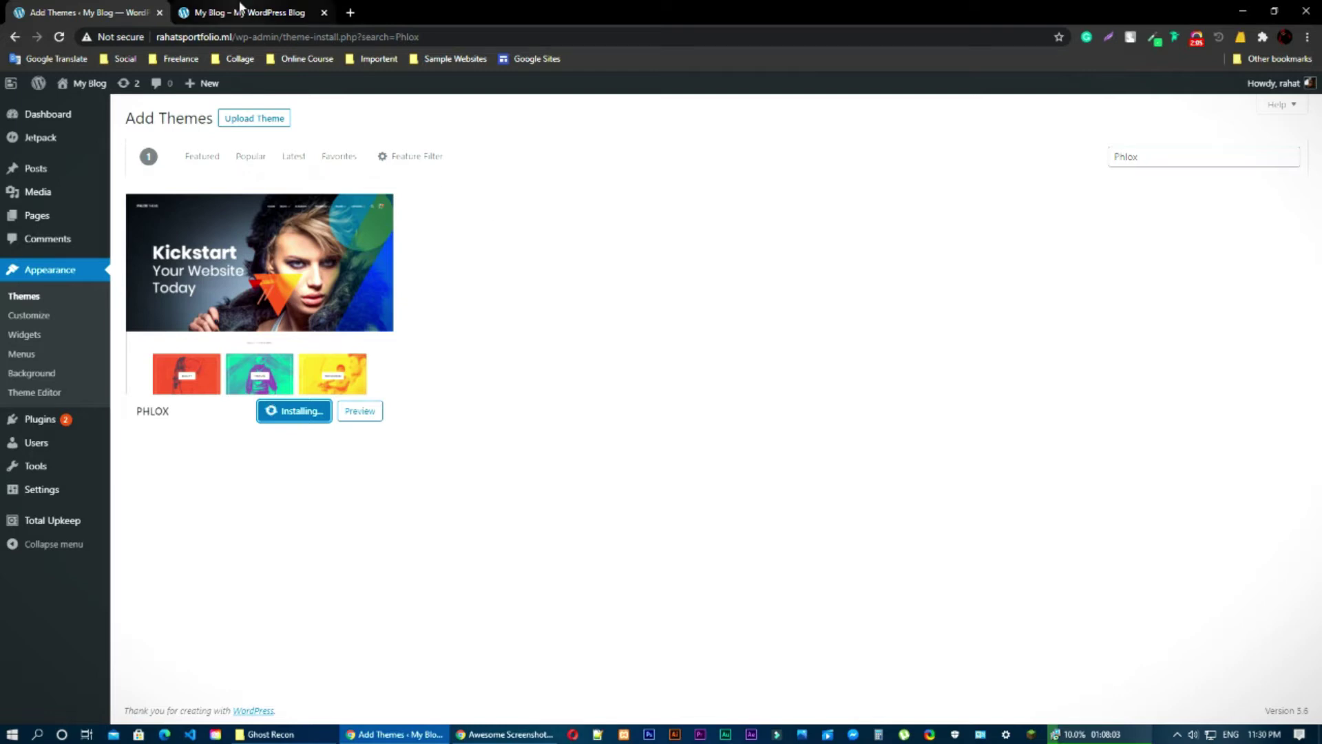
Activate the installed PHLOX theme, agreeing to leave the theme installation page
{"action": "left_click", "coordinate": [240, 8]}
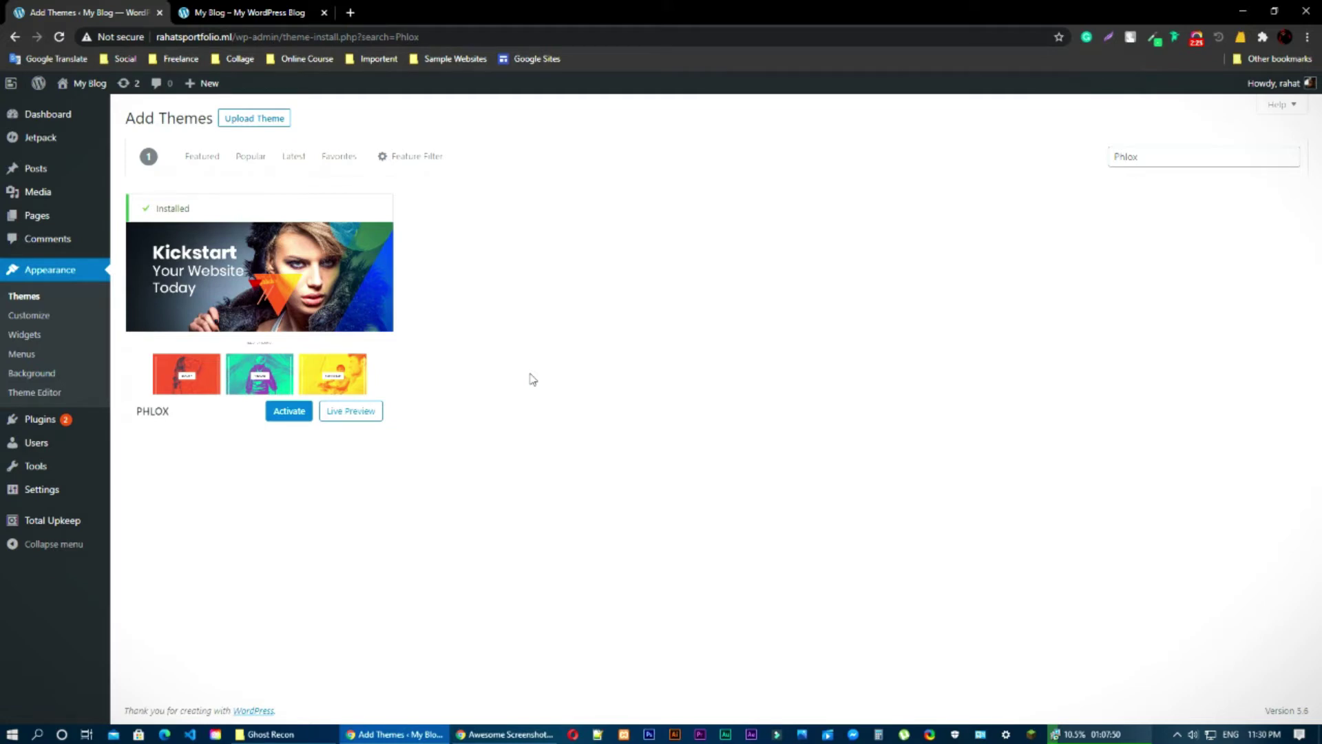
{"action": "left_click", "coordinate": [289, 413]}
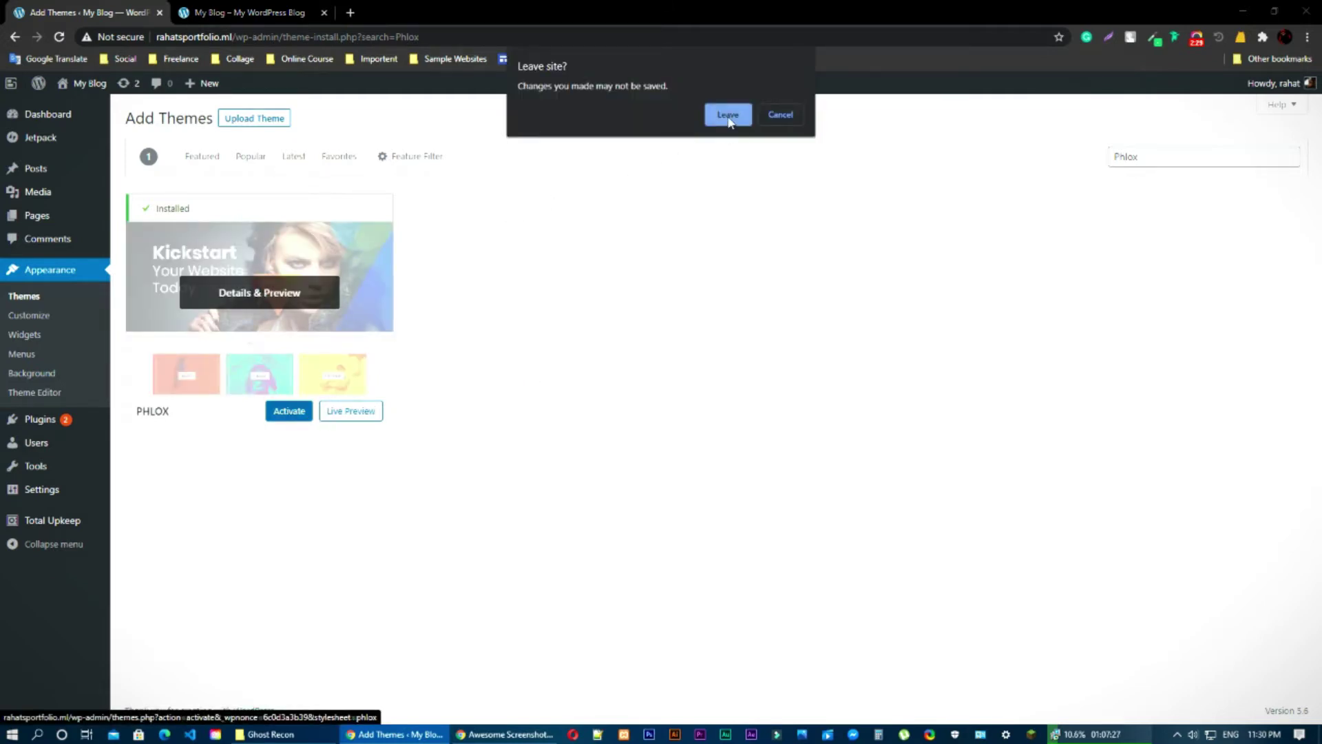
{"action": "left_click", "coordinate": [728, 116]}
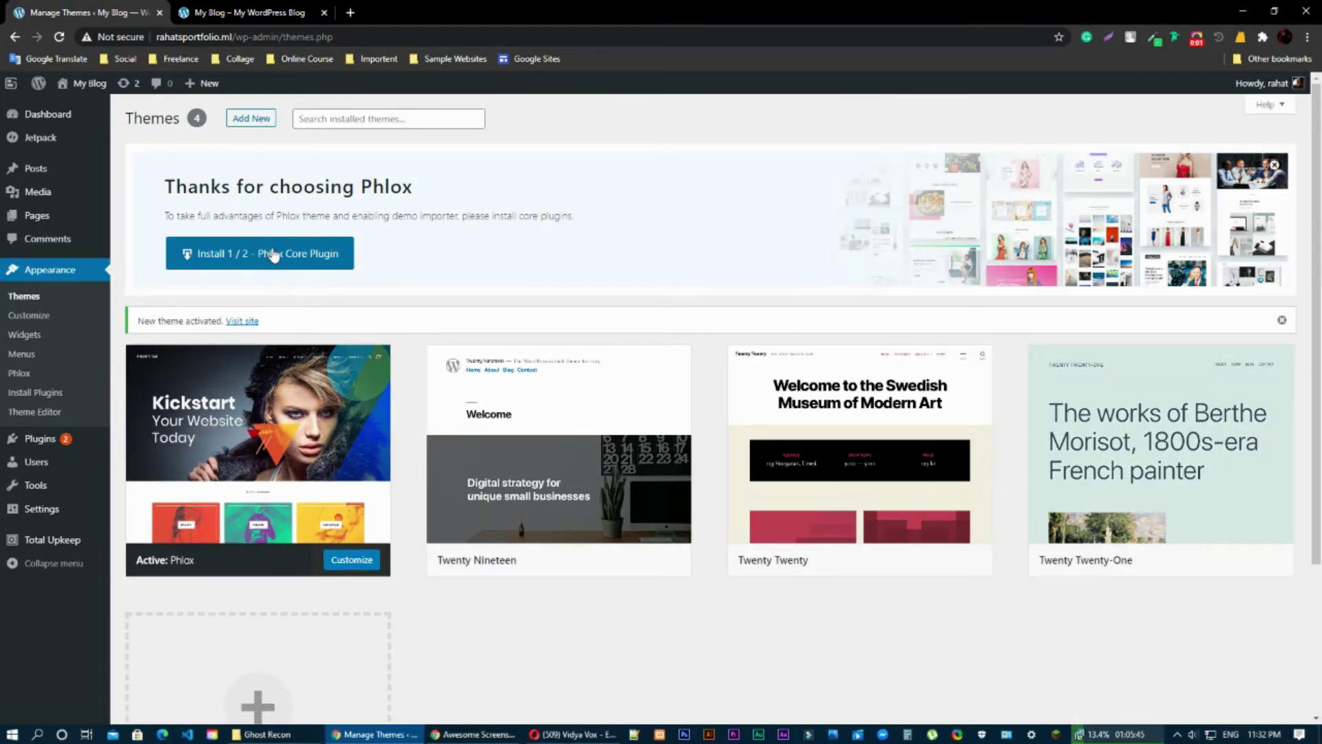
Install the Phlox Core Plugin recommended for enabling the theme's demo importer
{"action": "triple_click", "coordinate": [218, 322]}
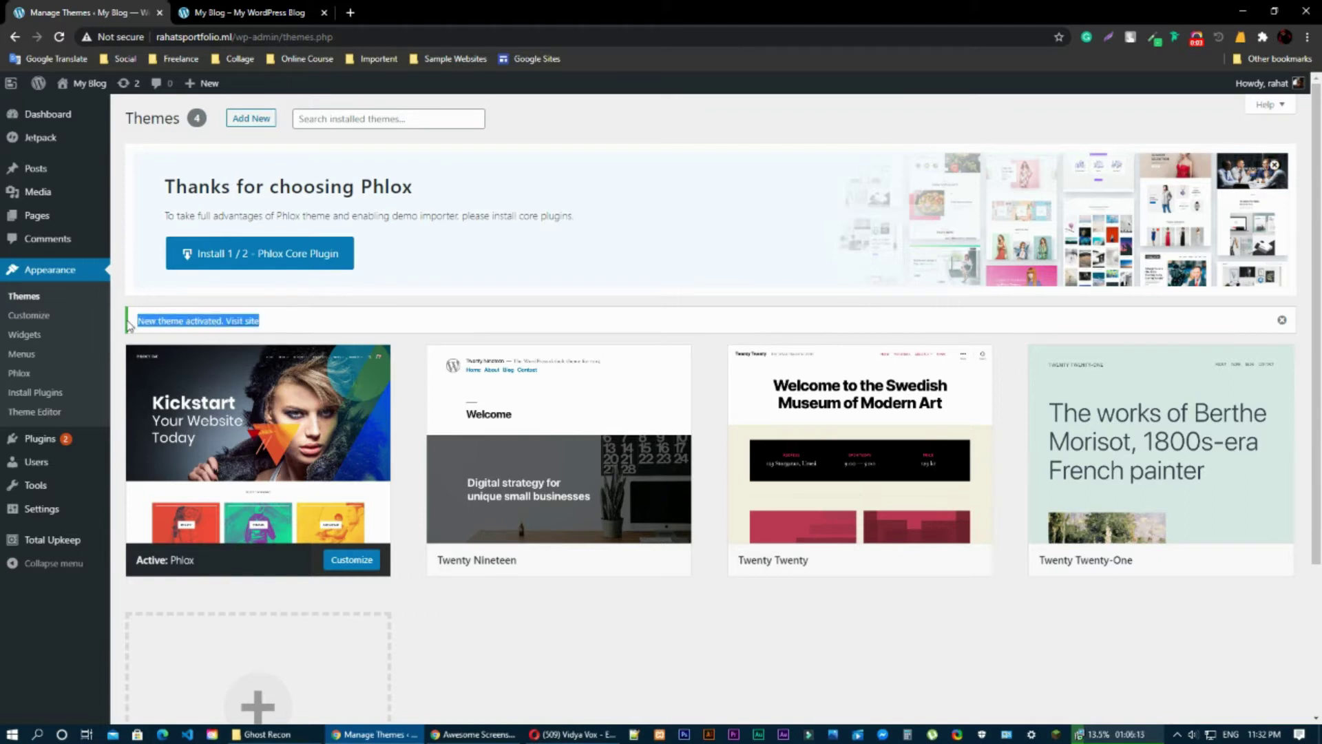
{"action": "left_click", "coordinate": [248, 265]}
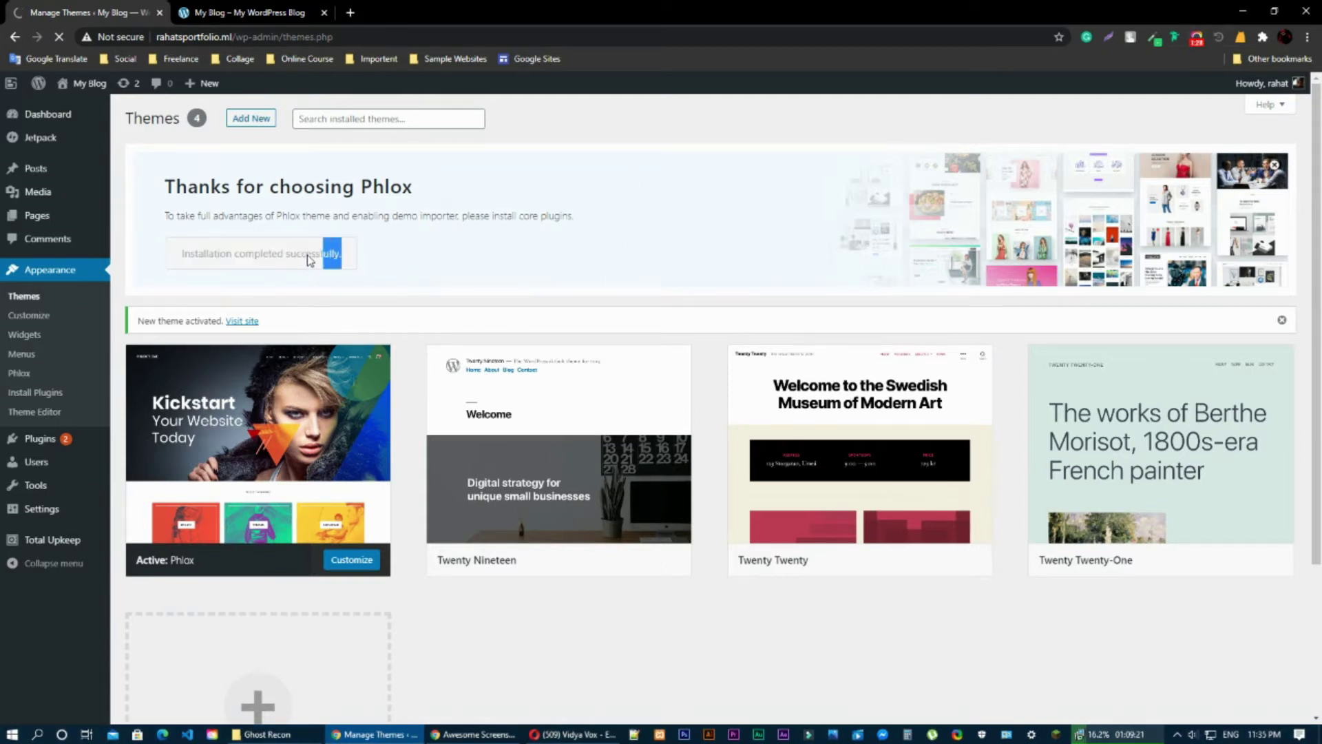
{"action": "mouse_move", "coordinate": [309, 260]}
{"action": "left_mouse_down"}
{"action": "mouse_move", "coordinate": [172, 264]}
{"action": "mouse_move", "coordinate": [308, 268]}
{"action": "left_mouse_up"}
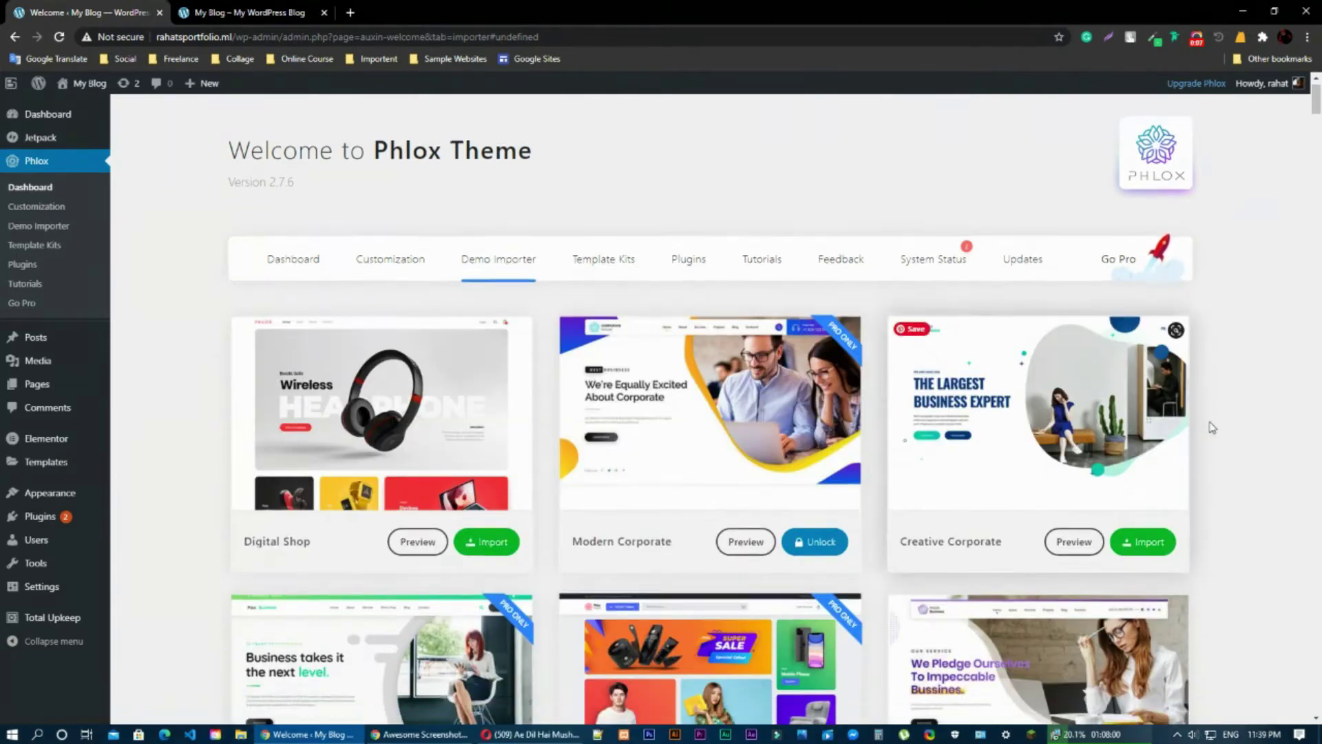
Look through the Phlox demo templates, down to the Minimal Portfolio demo
{"action": "scroll", "coordinate": [1229, 519], "scroll_direction": "down", "scroll_amount": 3}
{"action": "scroll", "coordinate": [1229, 519], "scroll_direction": "down", "scroll_amount": 20}
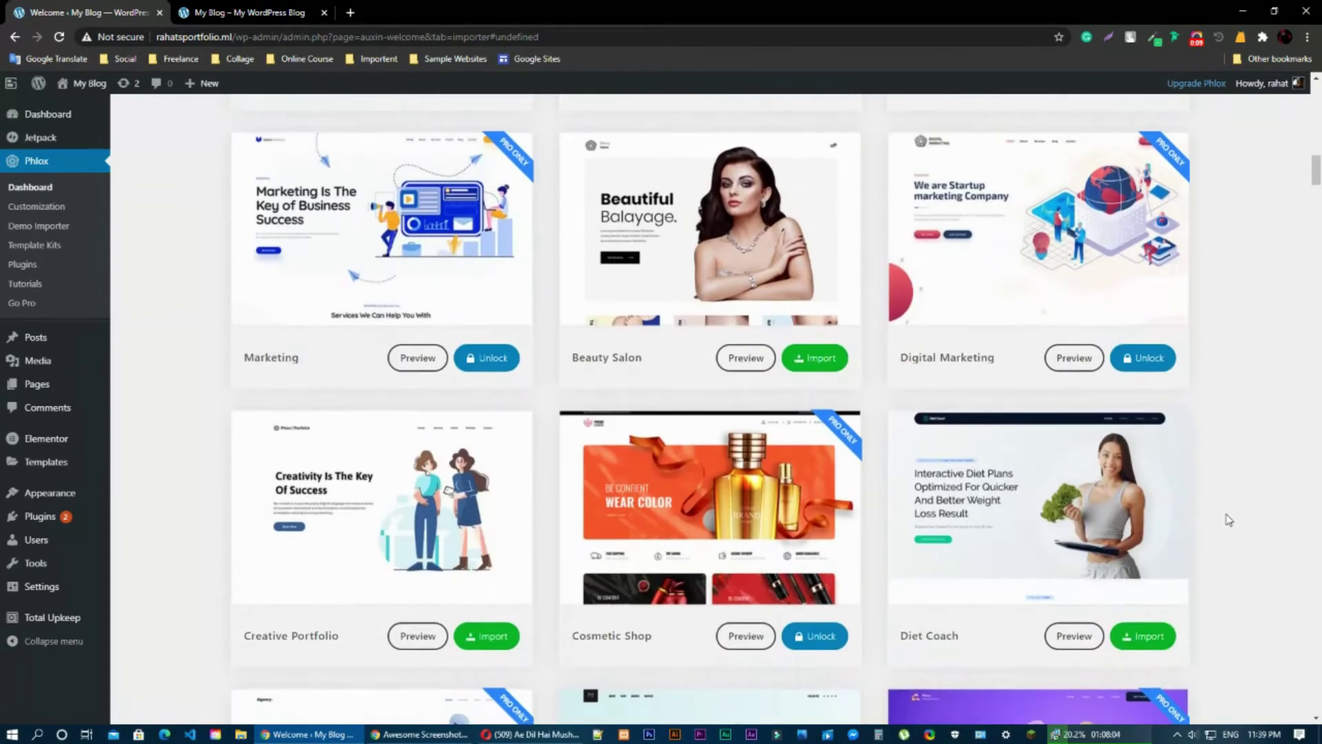
{"action": "scroll", "coordinate": [1229, 518], "scroll_direction": "down", "scroll_amount": 15}
{"action": "scroll", "coordinate": [1229, 519], "scroll_direction": "down", "scroll_amount": 18}
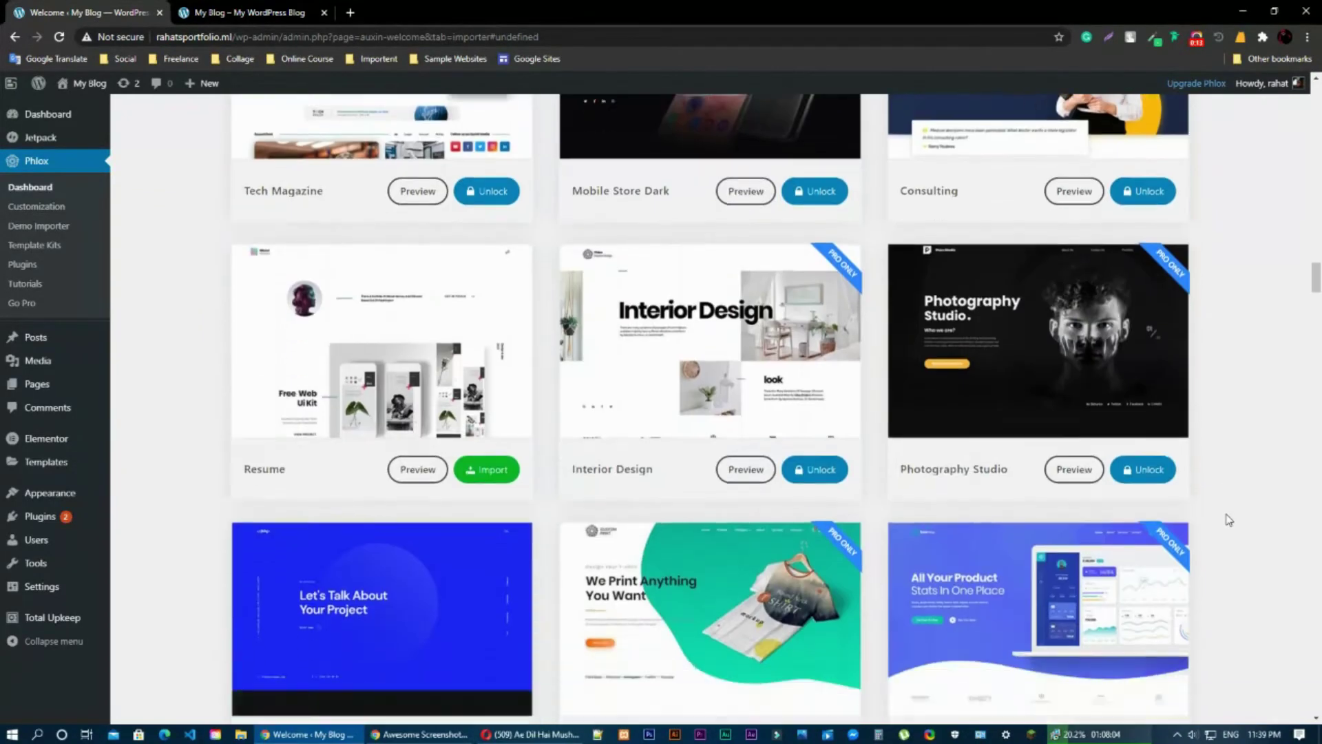
{"action": "scroll", "coordinate": [1229, 518], "scroll_direction": "down", "scroll_amount": 16}
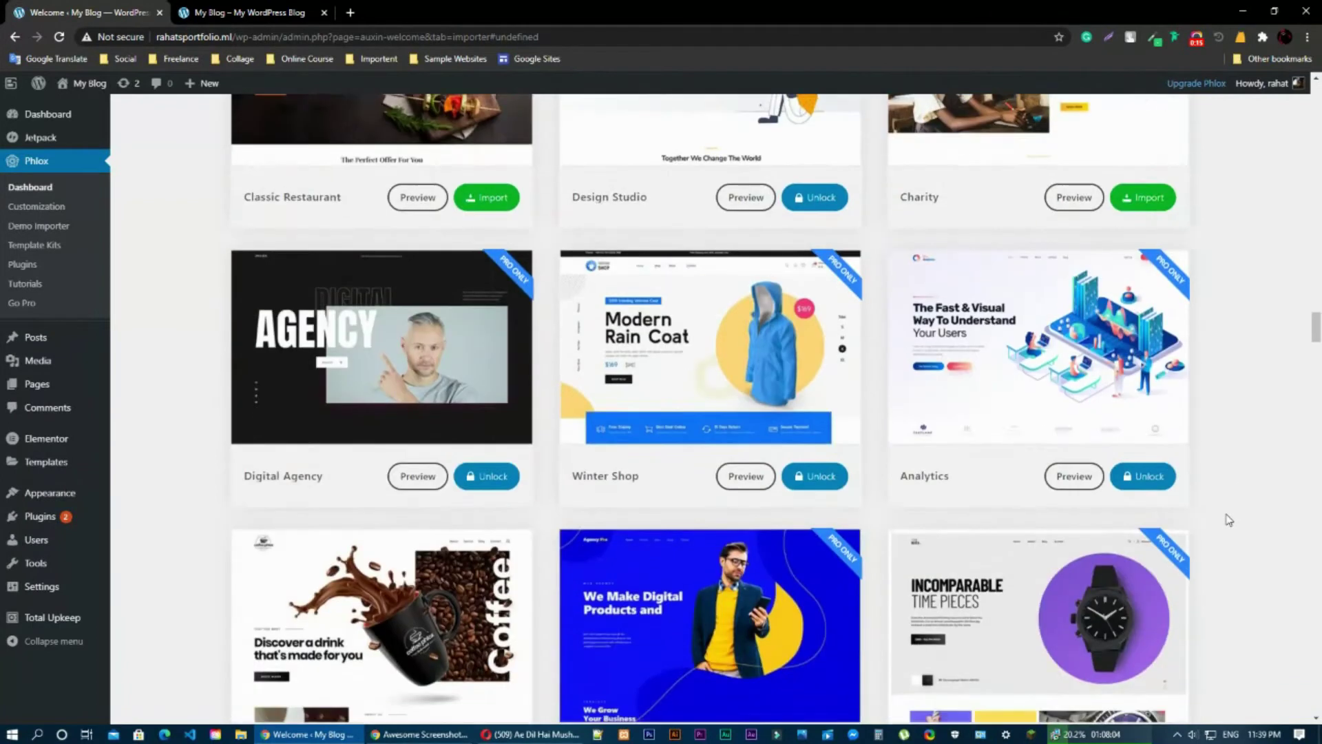
{"action": "scroll", "coordinate": [1229, 518], "scroll_direction": "down", "scroll_amount": 14}
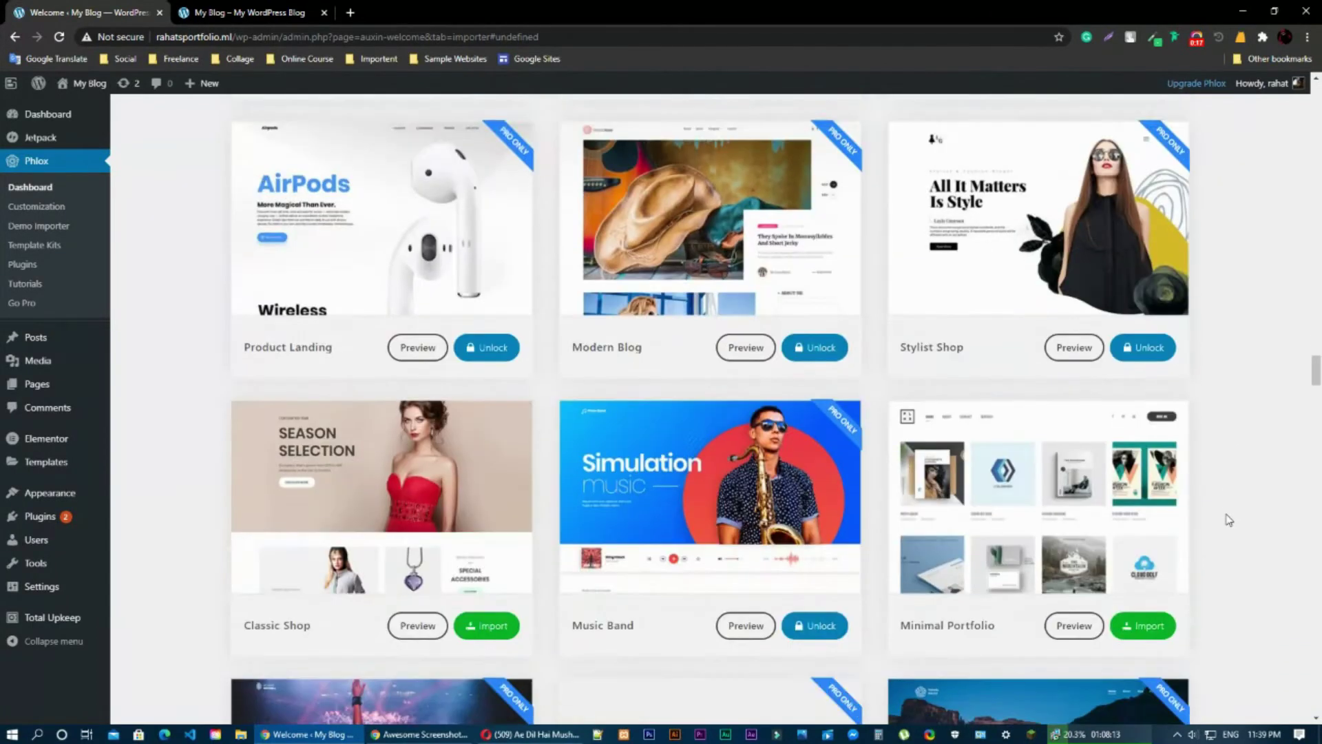
{"action": "scroll", "coordinate": [1229, 519], "scroll_direction": "down", "scroll_amount": 4}
{"action": "scroll", "coordinate": [996, 501], "scroll_direction": "up", "scroll_amount": 3}
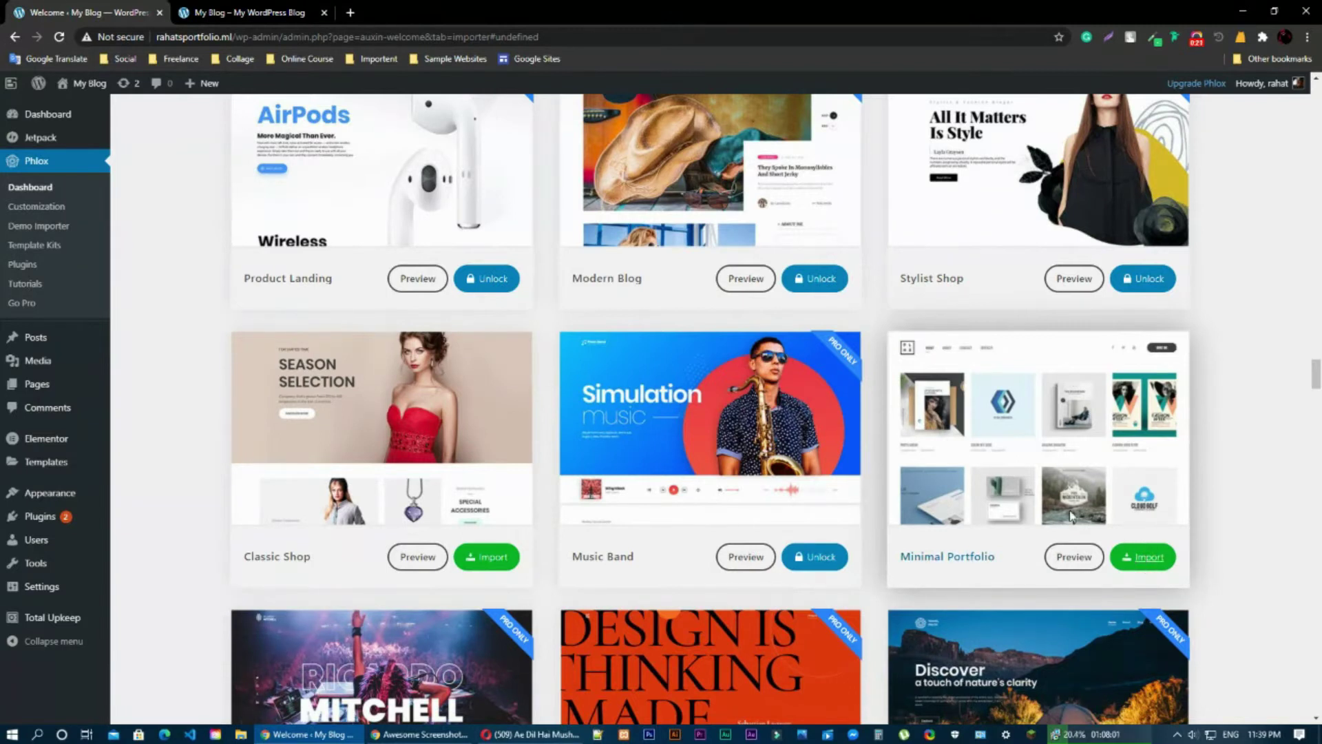
{"action": "right_click", "coordinate": [1071, 556]}
{"action": "left_click", "coordinate": [1267, 528]}
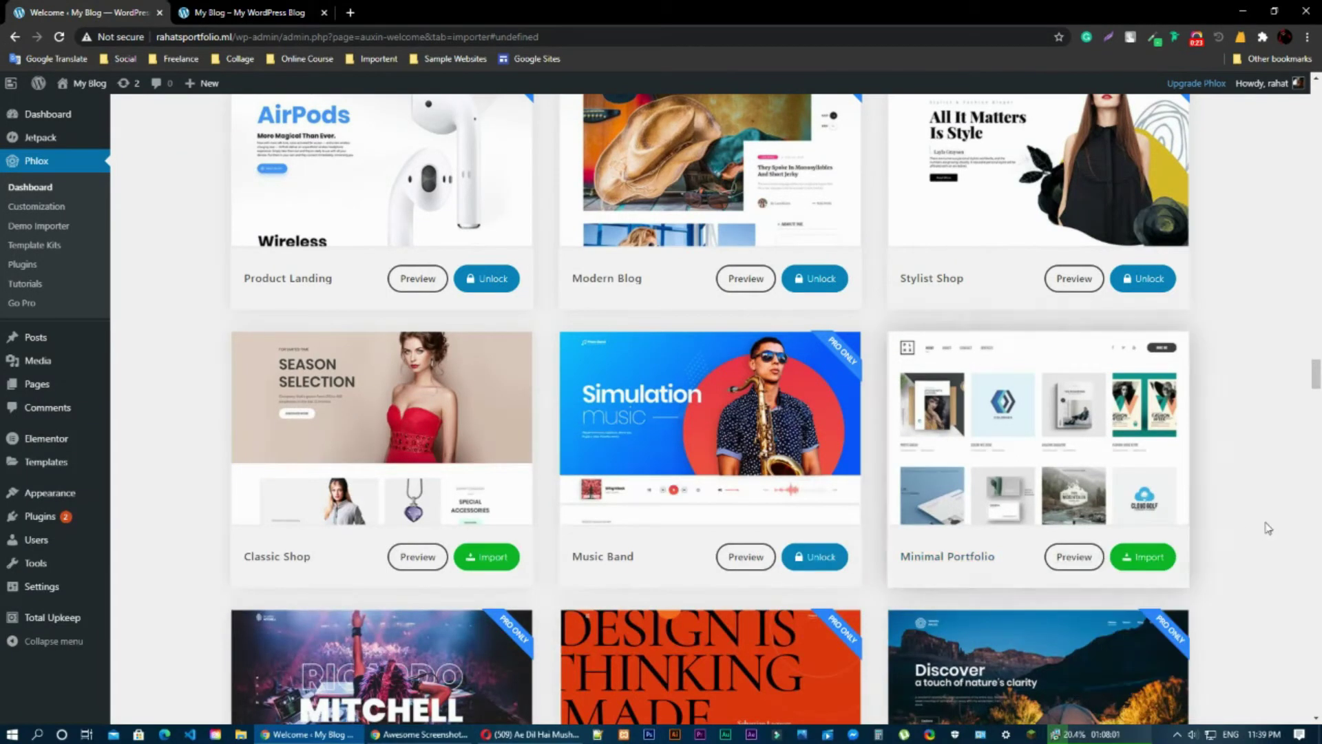
Start importing the Minimal Portfolio demo and install its required plugins Phlox Portfolio, Contact Form 7 and WP ULike
{"action": "left_click", "coordinate": [1151, 559]}
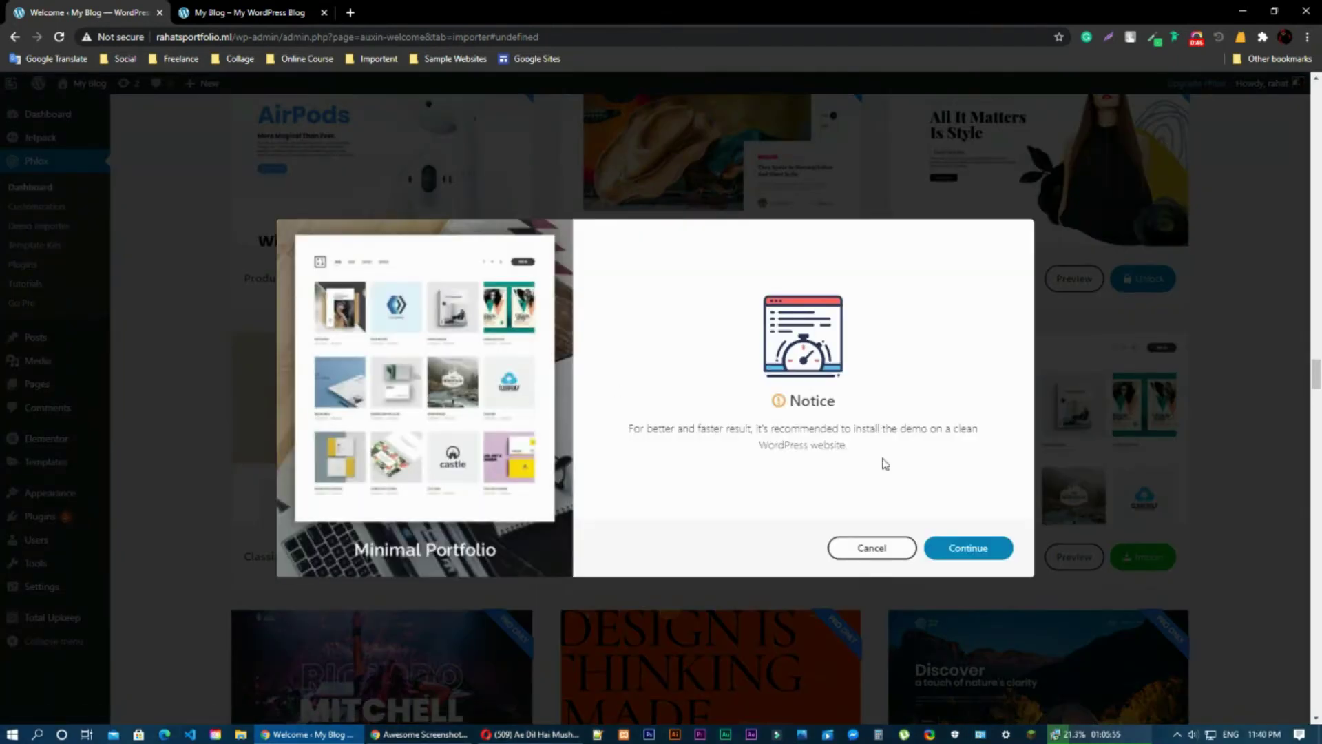
{"action": "left_click", "coordinate": [968, 548]}
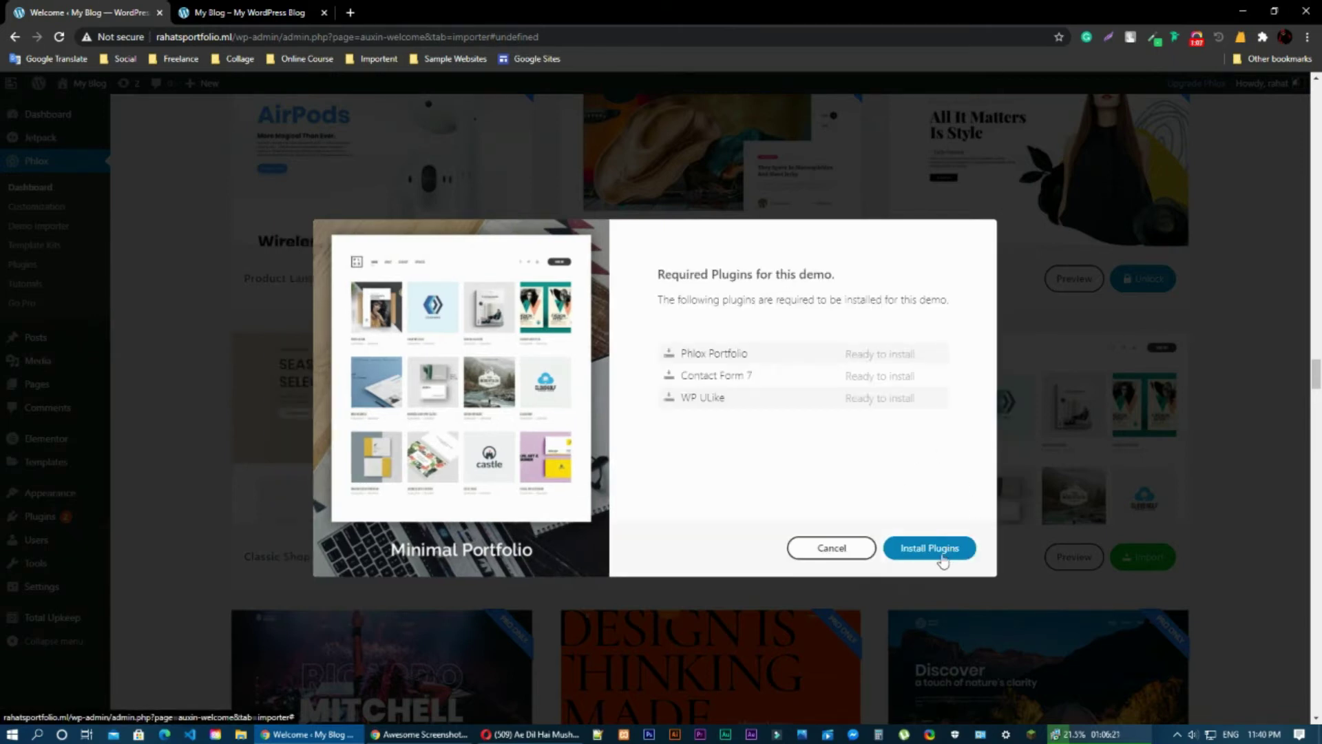
{"action": "left_click", "coordinate": [935, 550]}
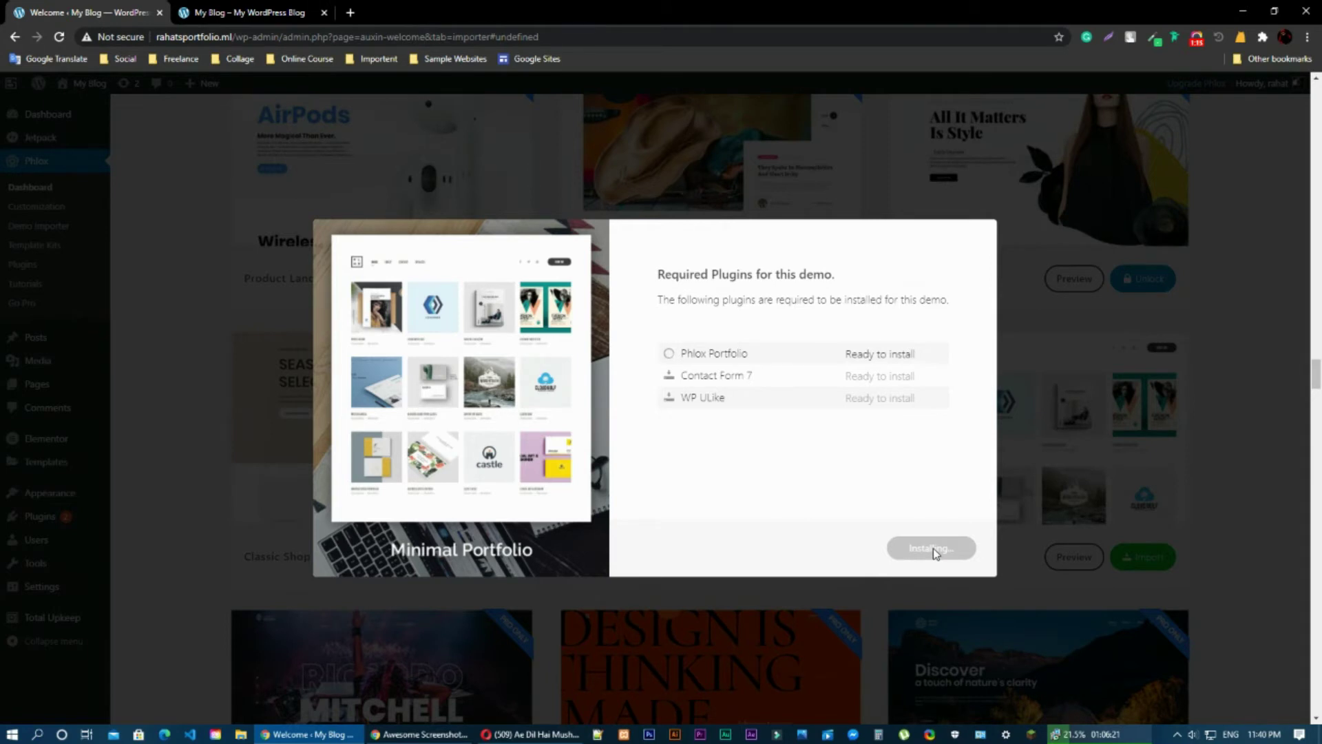
{"action": "left_click", "coordinate": [1197, 38]}
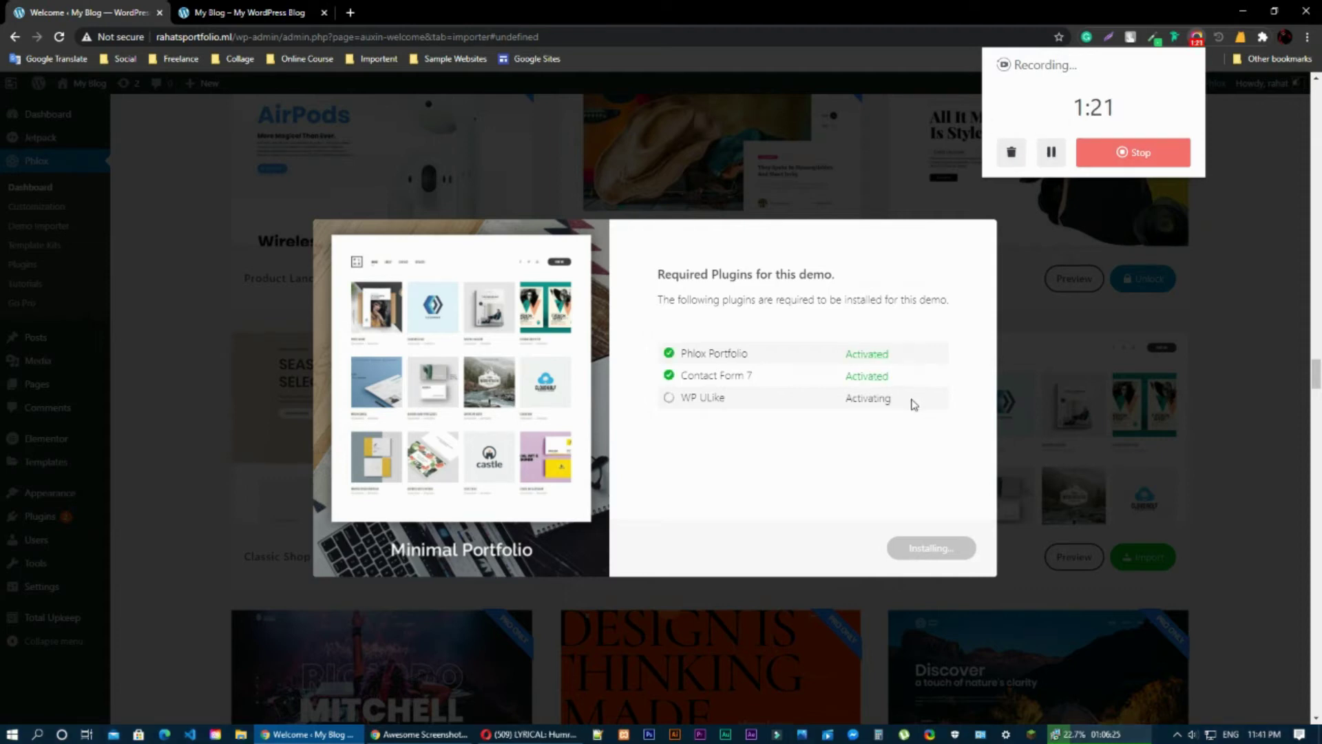
{"action": "left_click_drag", "start_coordinate": [915, 404], "coordinate": [681, 318]}
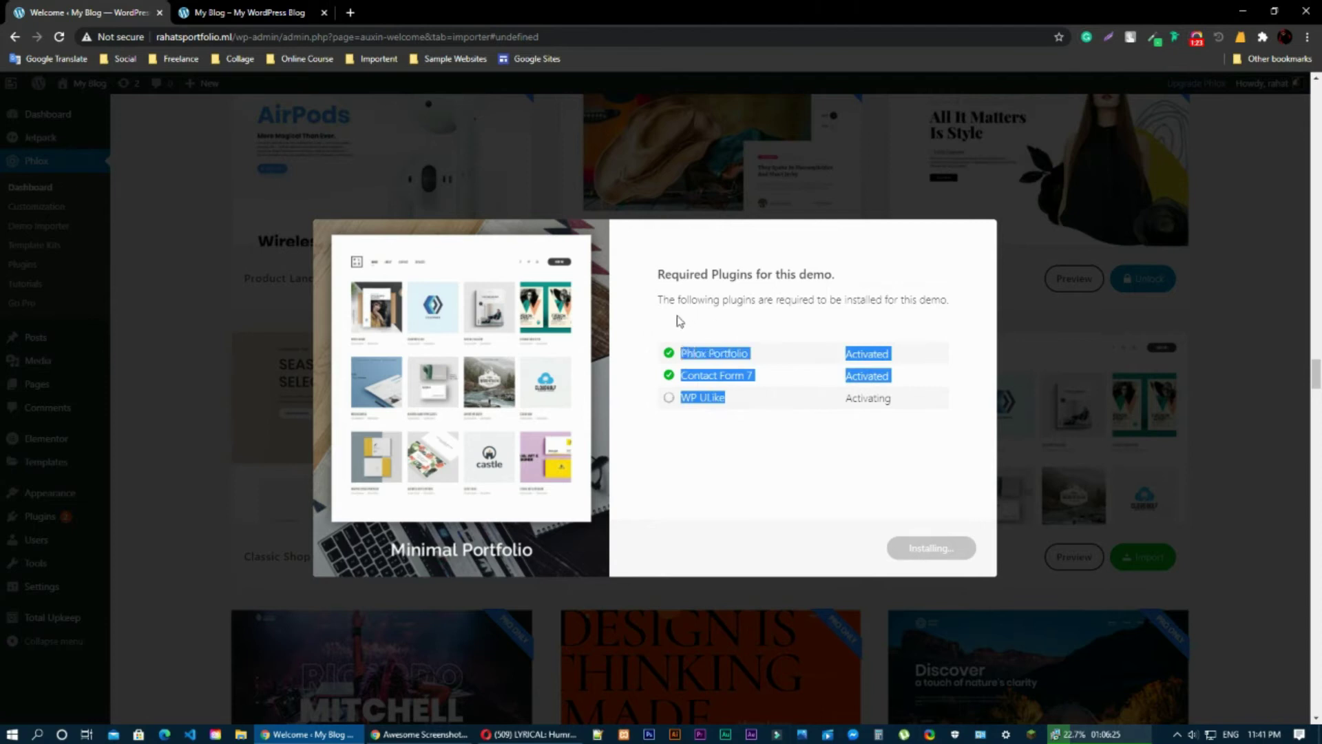
{"action": "left_click", "coordinate": [718, 451]}
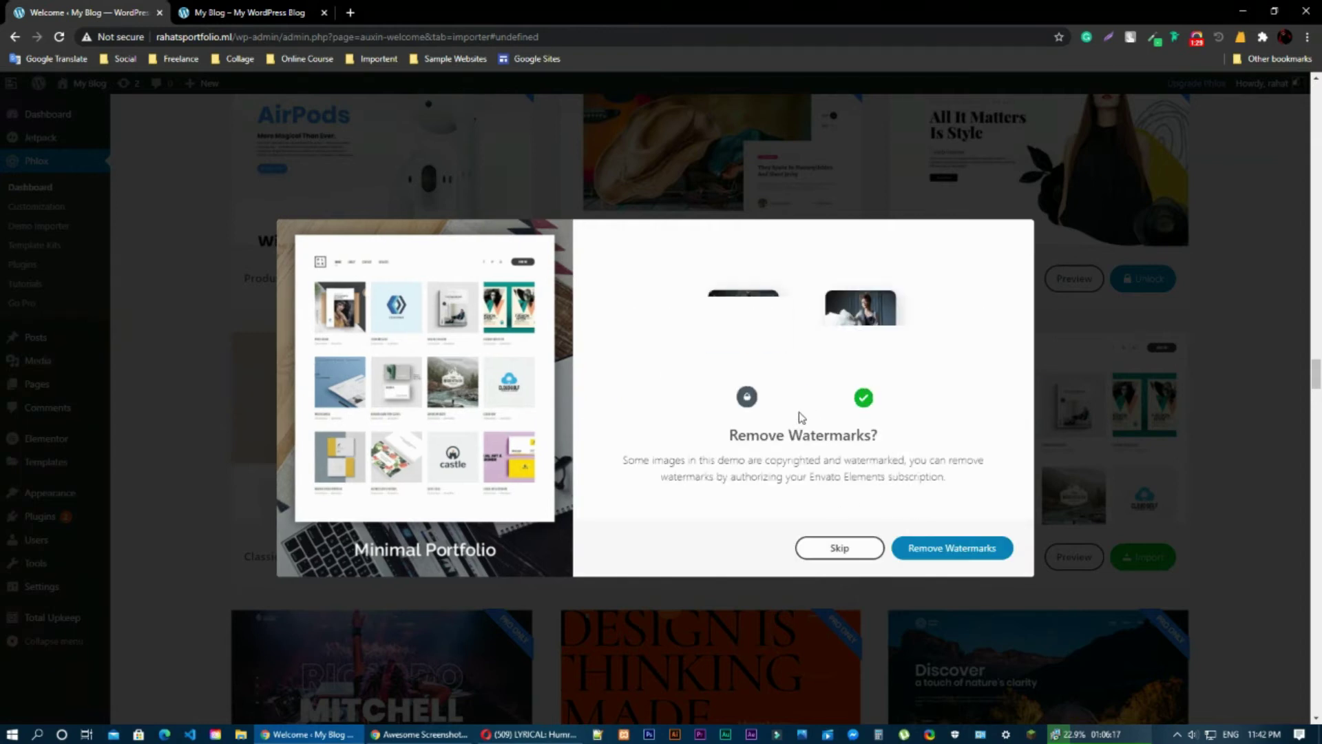
Skip watermark removal and import the demo as a complete pre-build website with media, closing the importer once it finishes
{"action": "left_click", "coordinate": [841, 549]}
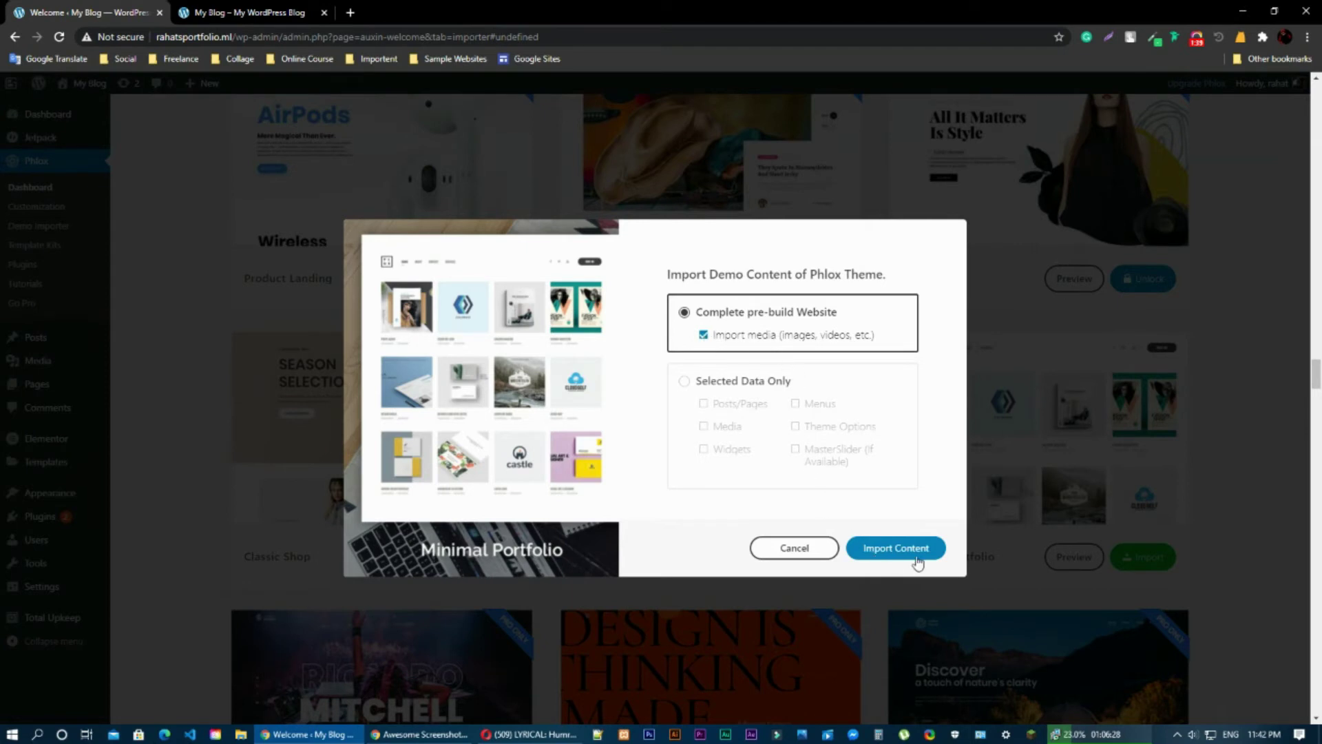
{"action": "left_click", "coordinate": [893, 548]}
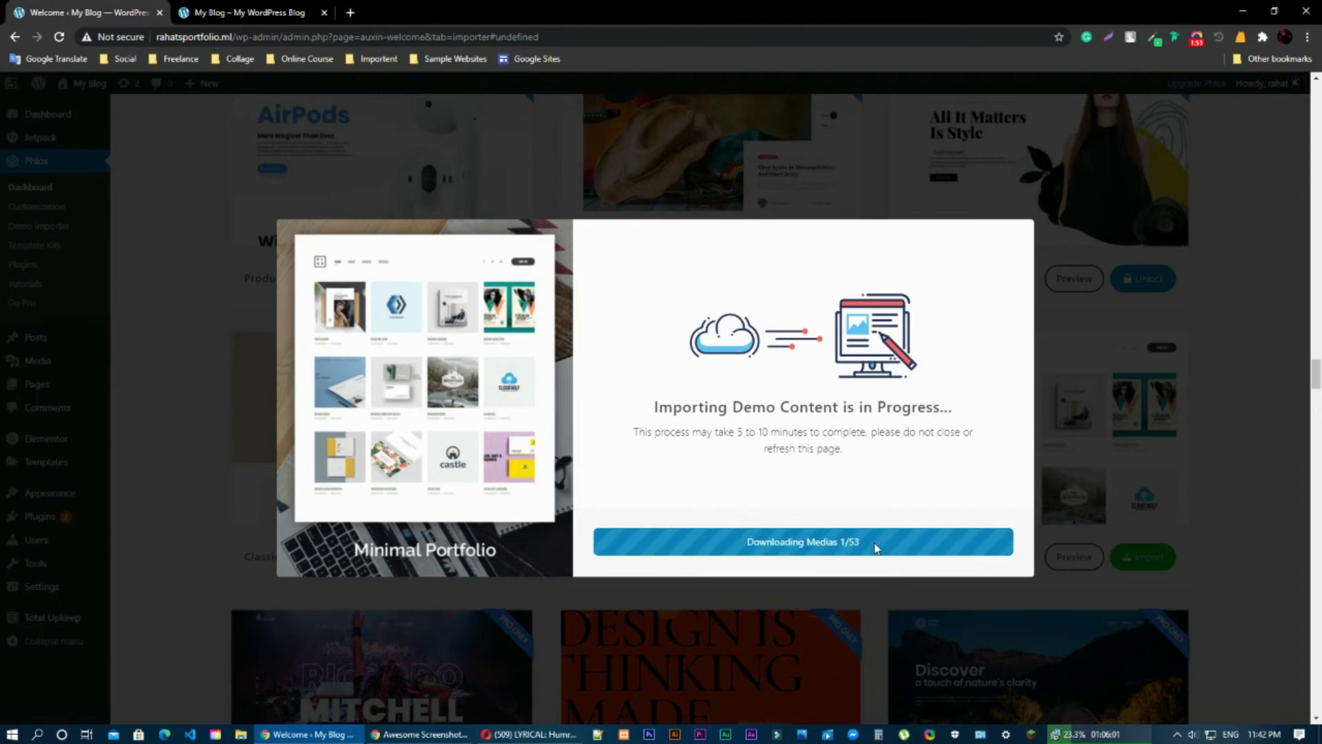
{"action": "left_click", "coordinate": [1197, 36]}
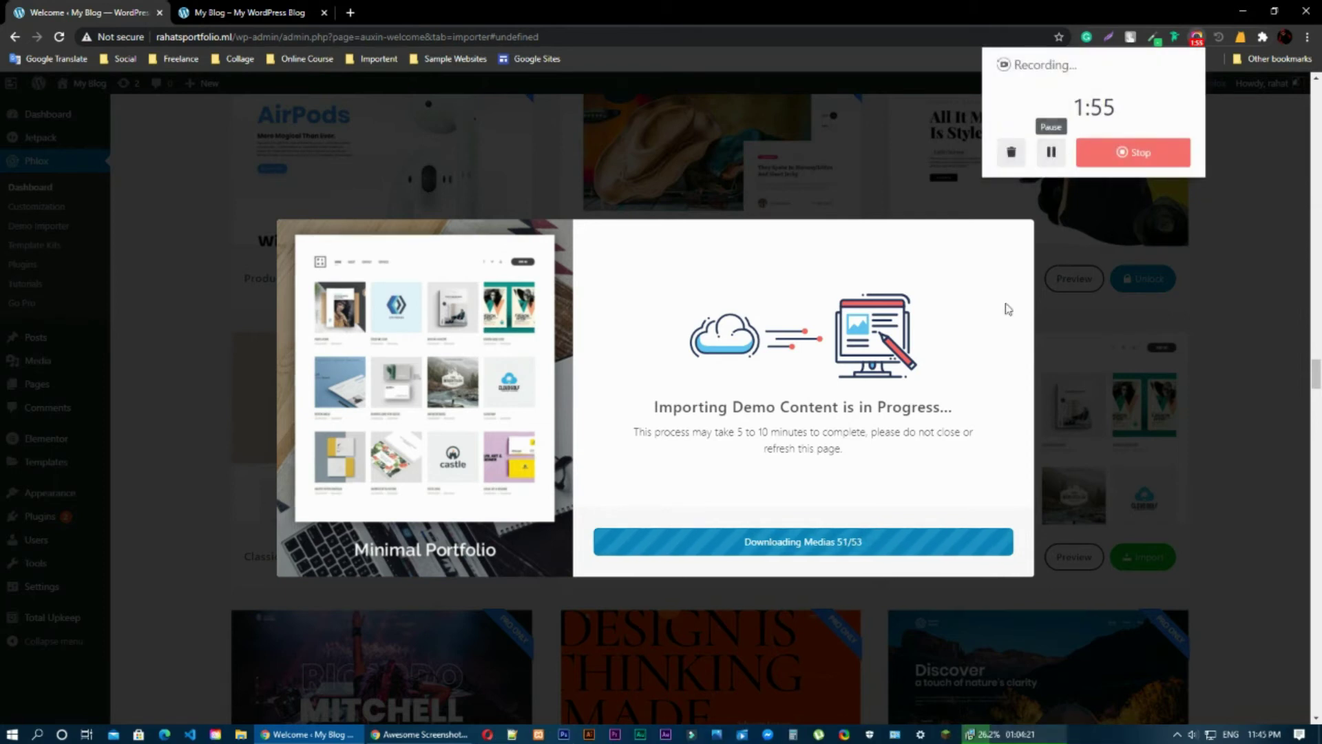
{"action": "left_click", "coordinate": [875, 544]}
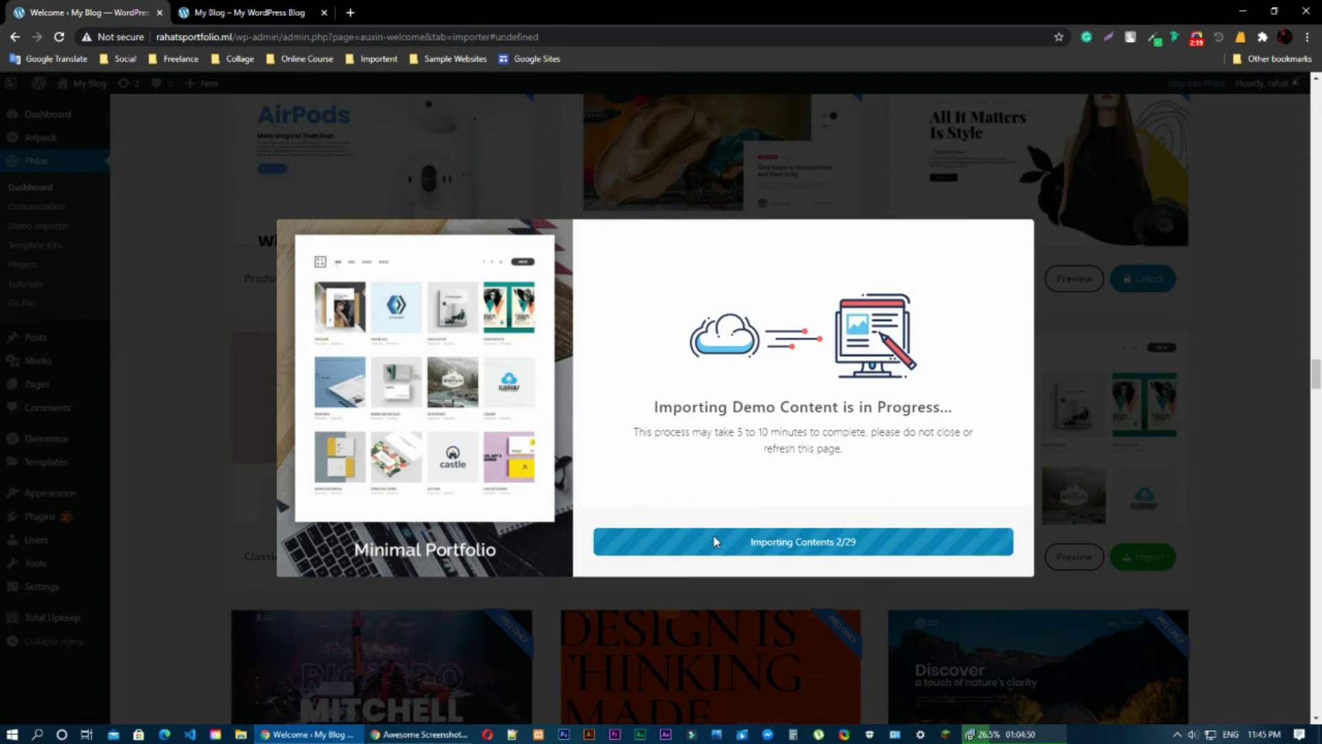
{"action": "left_click", "coordinate": [1196, 37]}
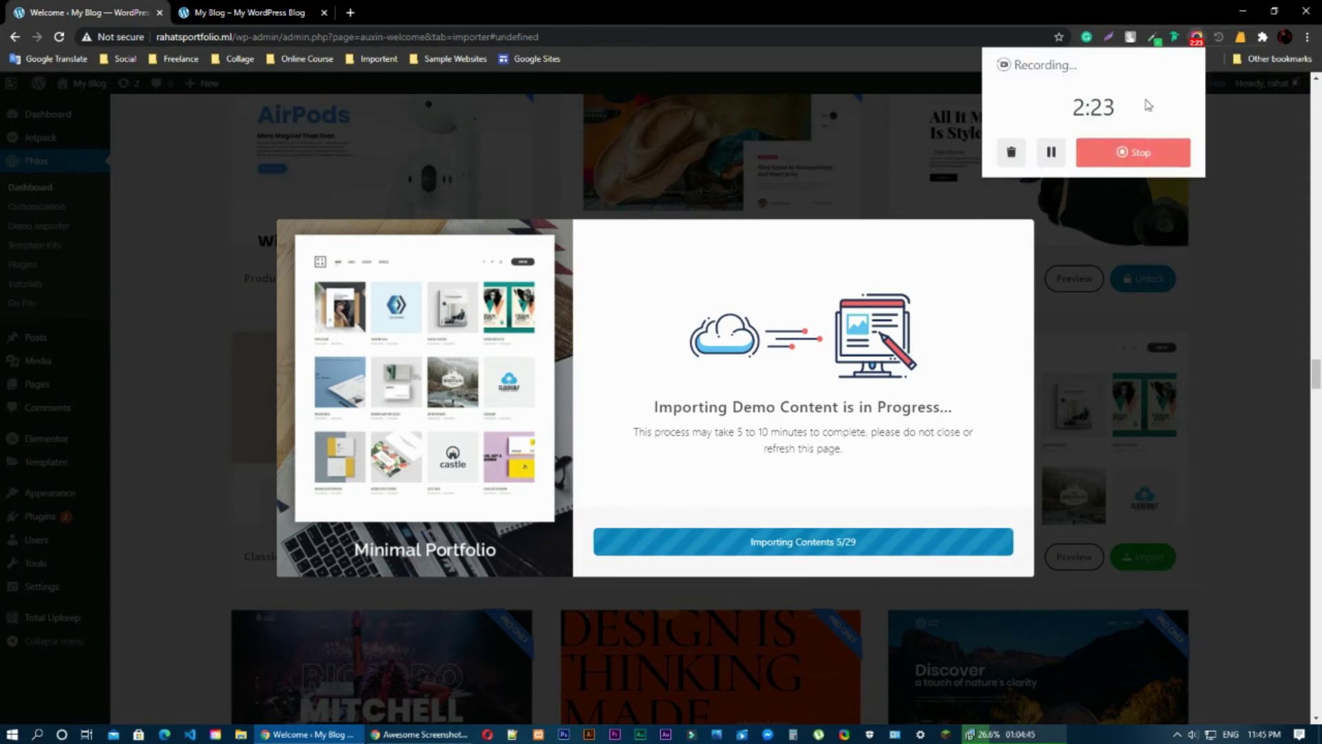
{"action": "left_click", "coordinate": [871, 542]}
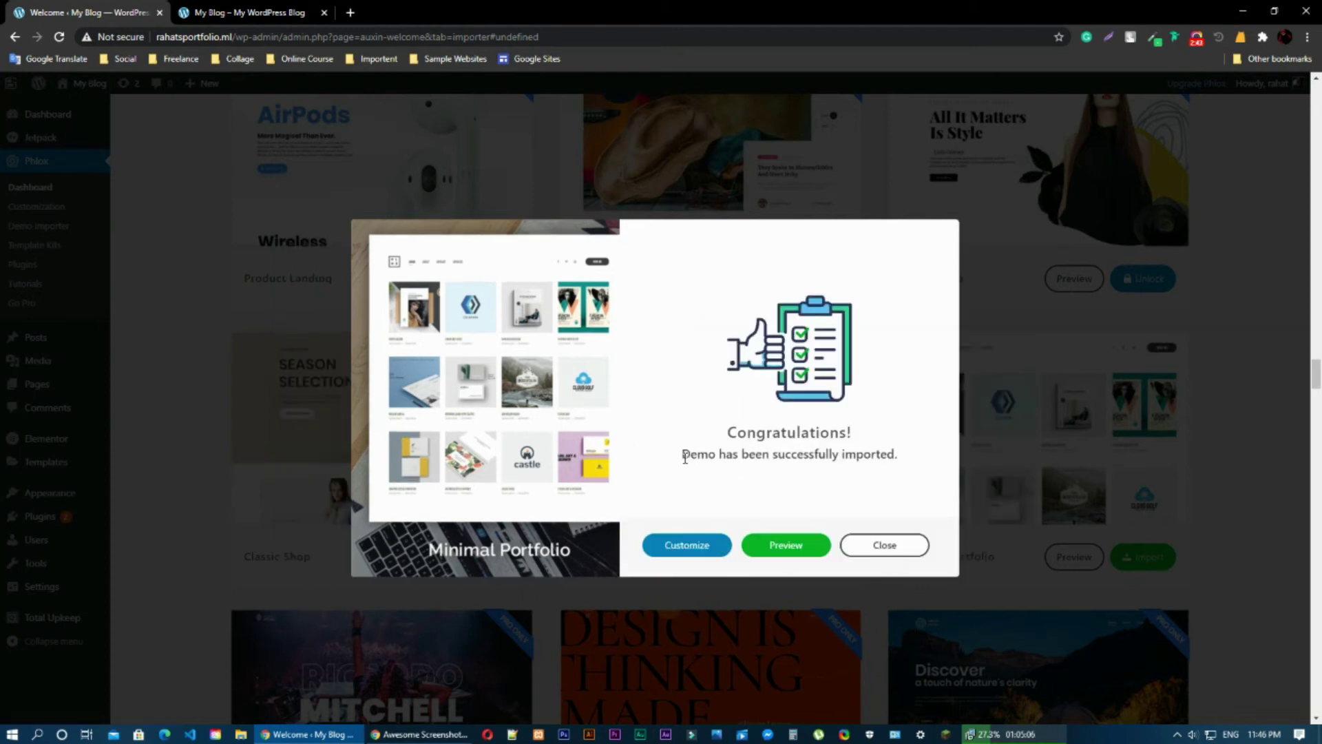
{"action": "left_click_drag", "start_coordinate": [678, 457], "coordinate": [725, 433]}
{"action": "left_click", "coordinate": [873, 434]}
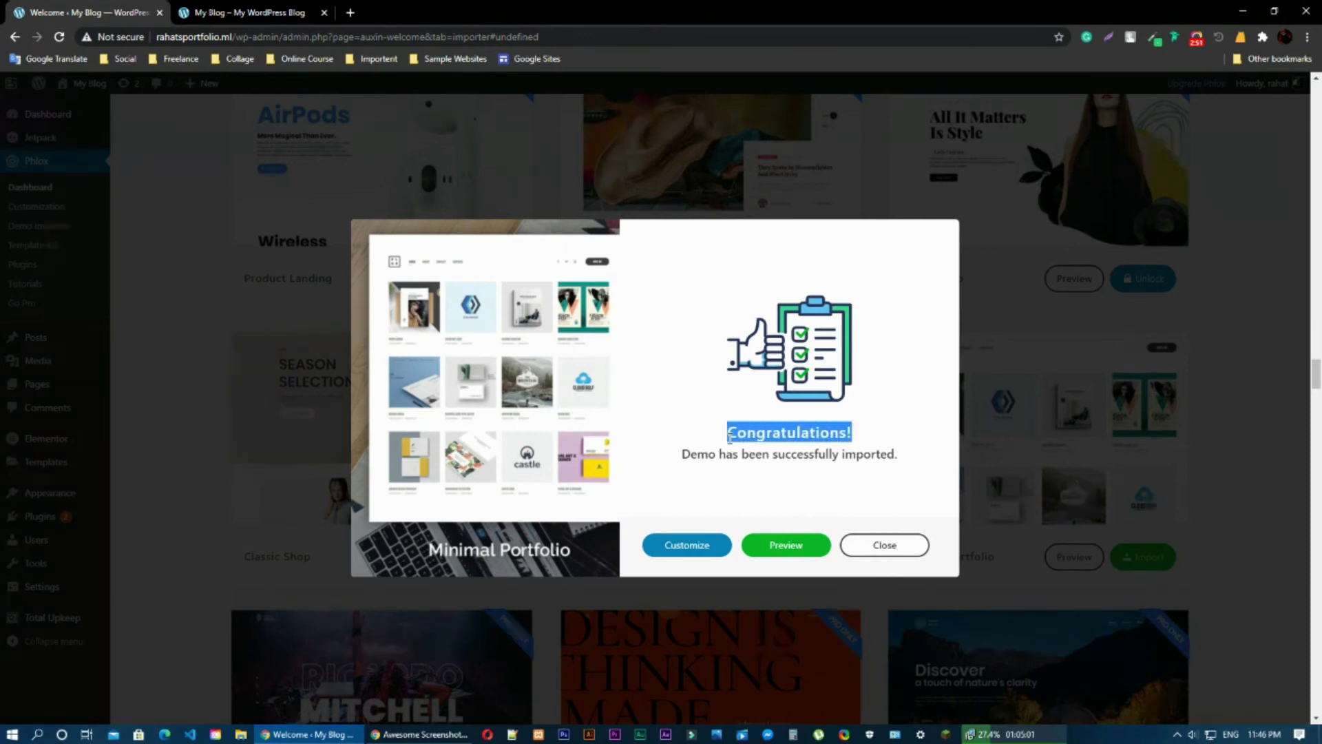
{"action": "left_click", "coordinate": [835, 525]}
{"action": "left_click", "coordinate": [889, 545]}
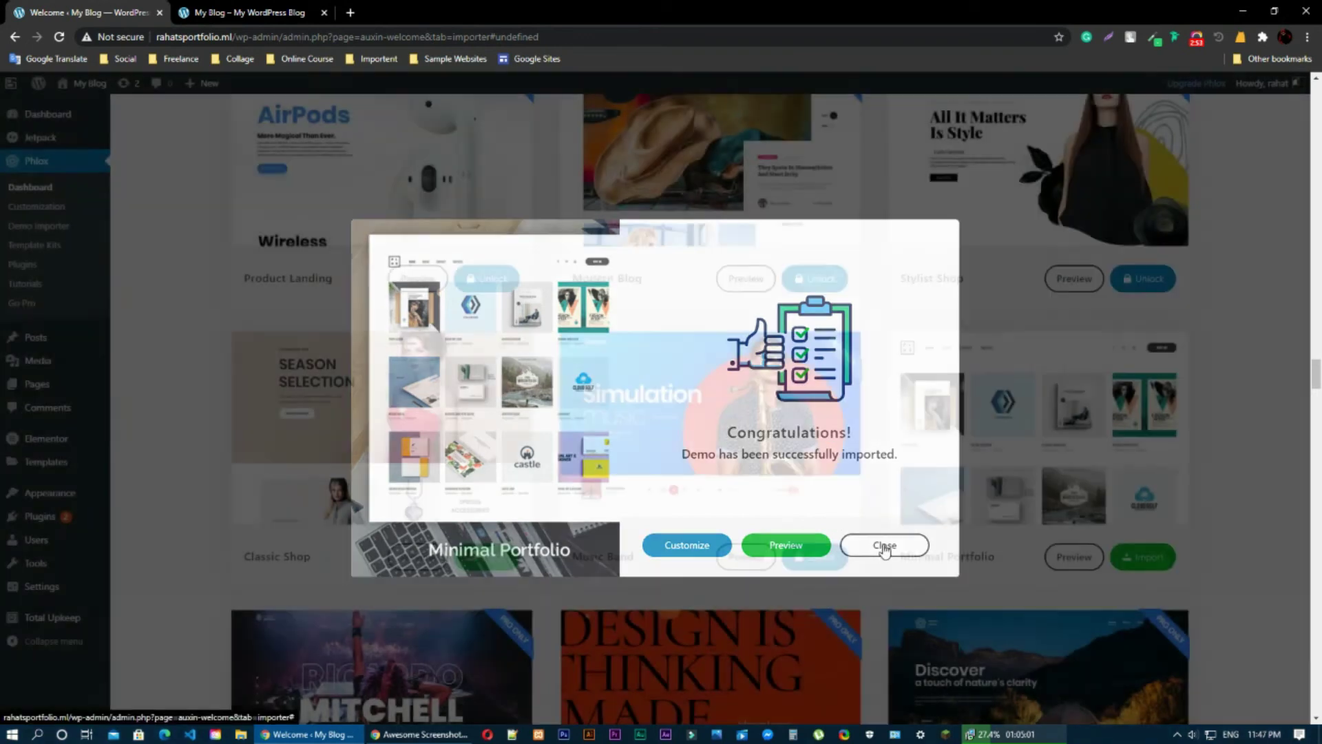
Reload the blog's public home page to view the imported Minimal Portfolio design
{"action": "scroll", "coordinate": [203, 399], "scroll_direction": "up", "scroll_amount": 9}
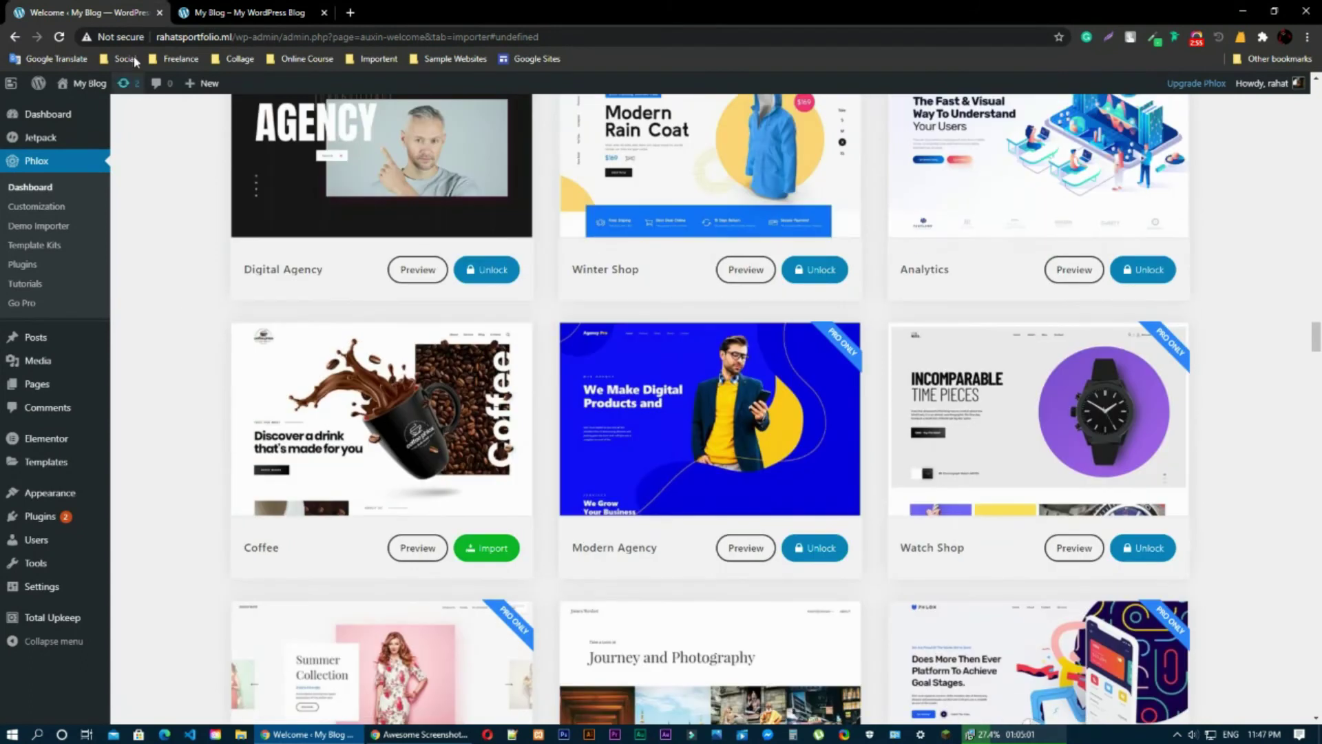
{"action": "left_click", "coordinate": [290, 13]}
{"action": "left_click", "coordinate": [704, 268]}
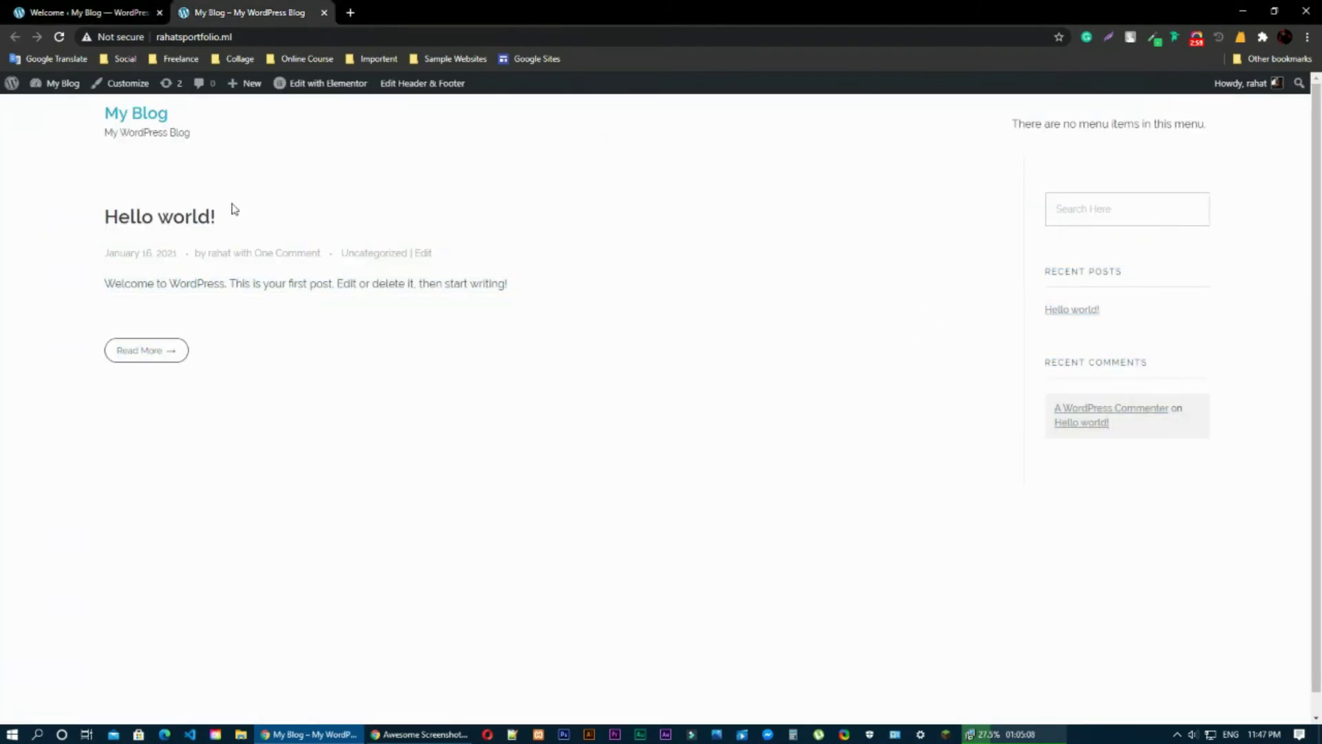
{"action": "left_click", "coordinate": [61, 36]}
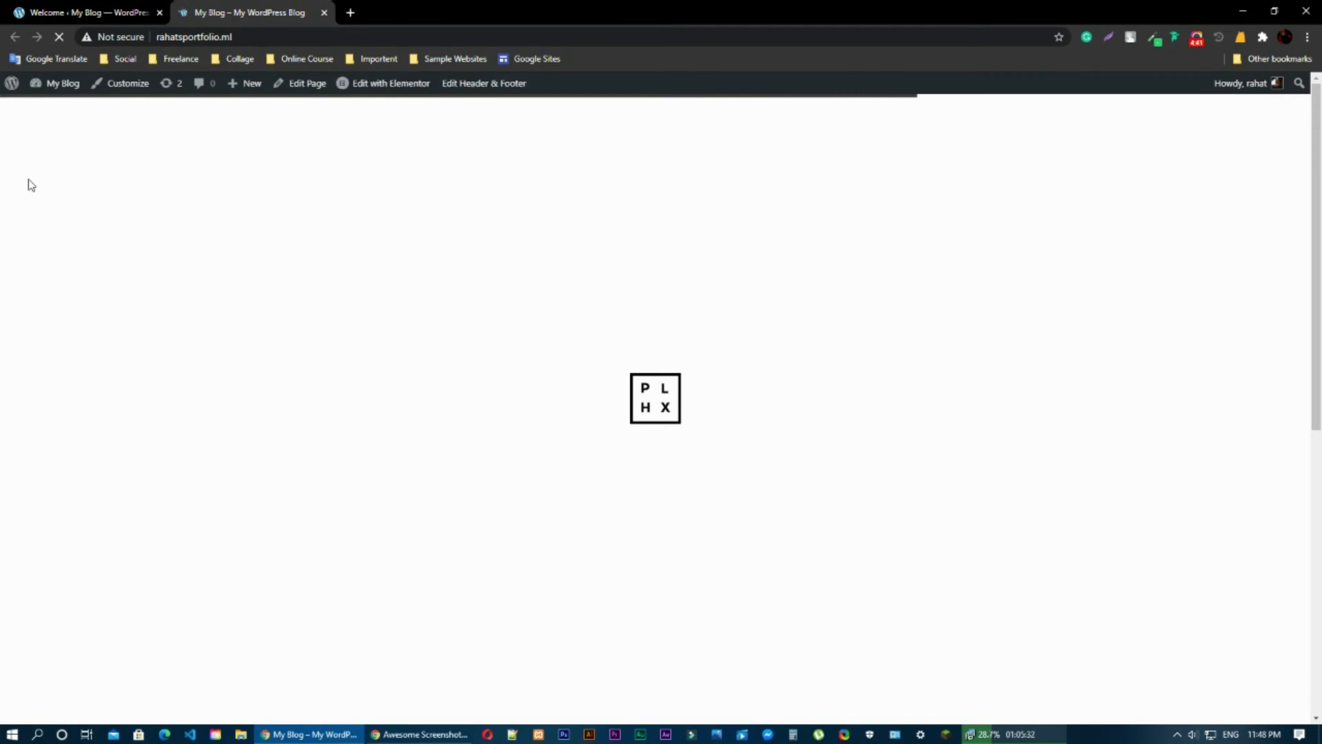
{"action": "left_click", "coordinate": [1196, 38]}
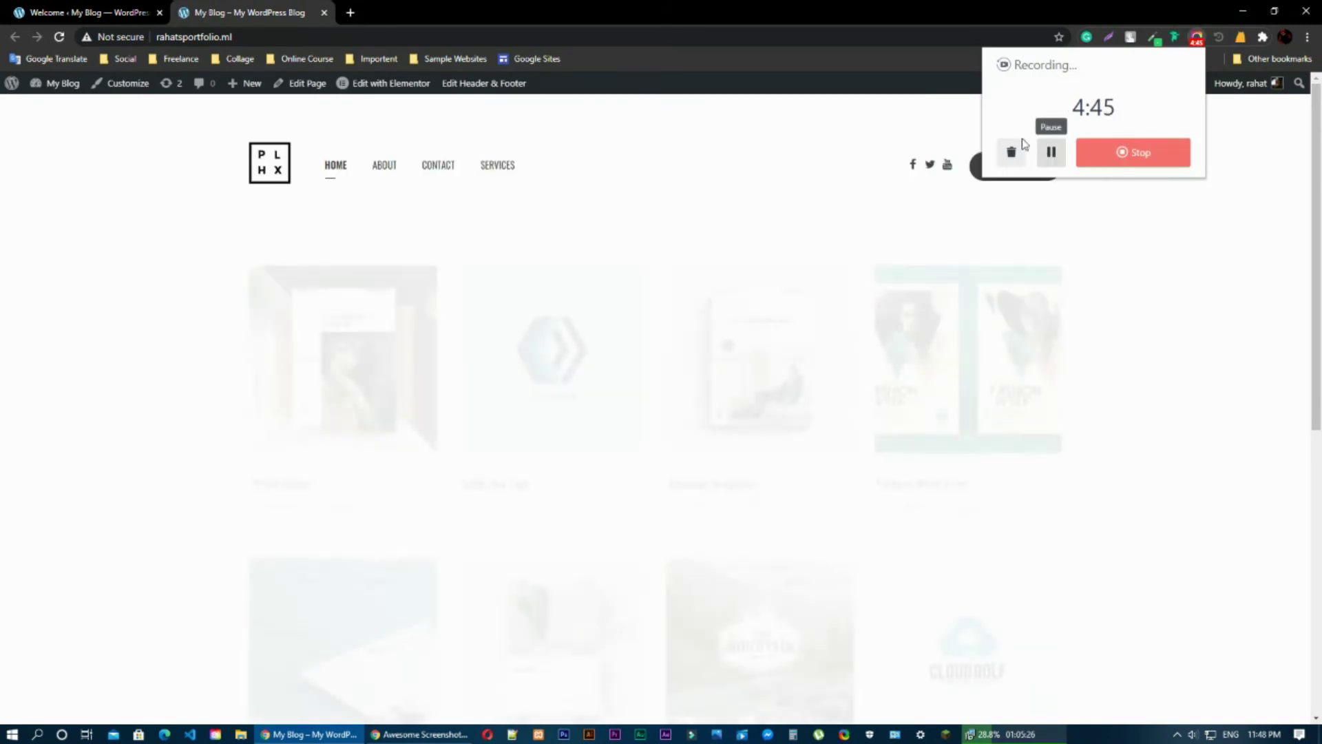
Look through the project grid on the imported portfolio home page, down to the lower rows and back up
{"action": "left_click", "coordinate": [913, 80]}
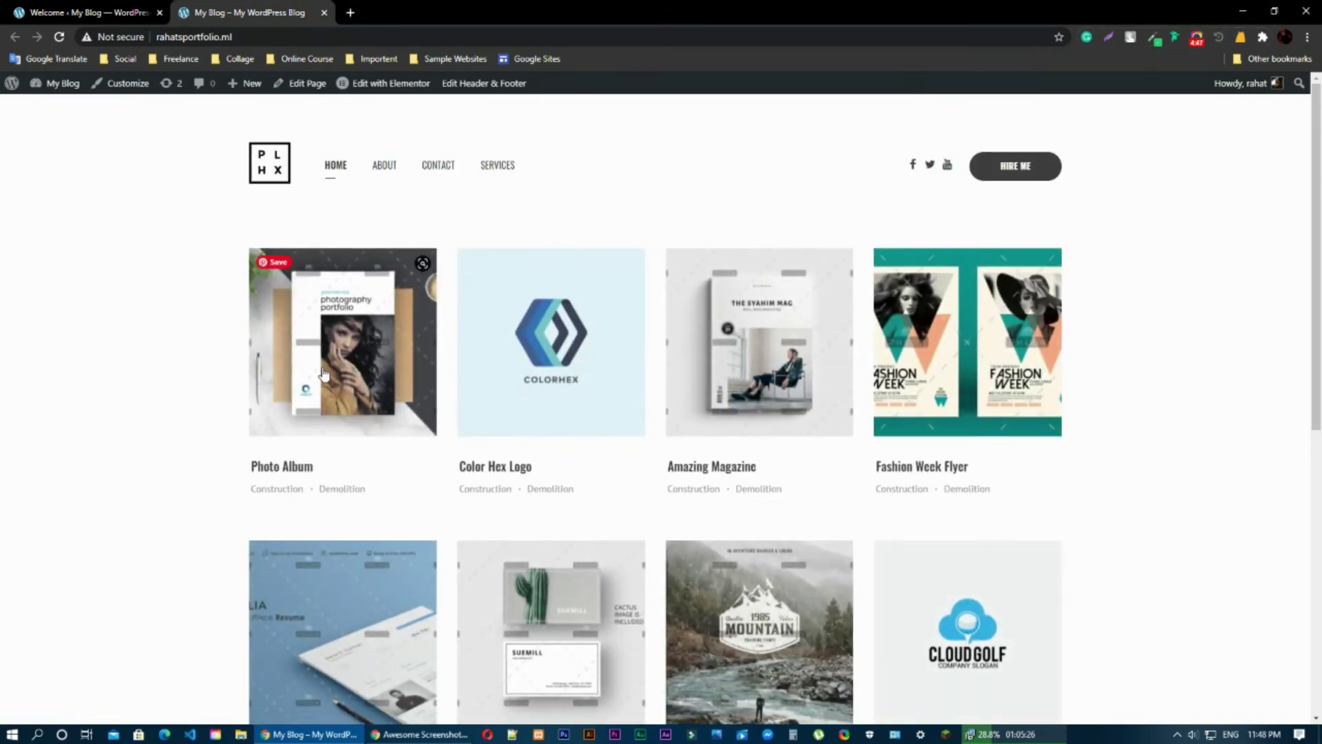
{"action": "scroll", "coordinate": [989, 421], "scroll_direction": "down", "scroll_amount": 1}
{"action": "scroll", "coordinate": [990, 421], "scroll_direction": "down", "scroll_amount": 7}
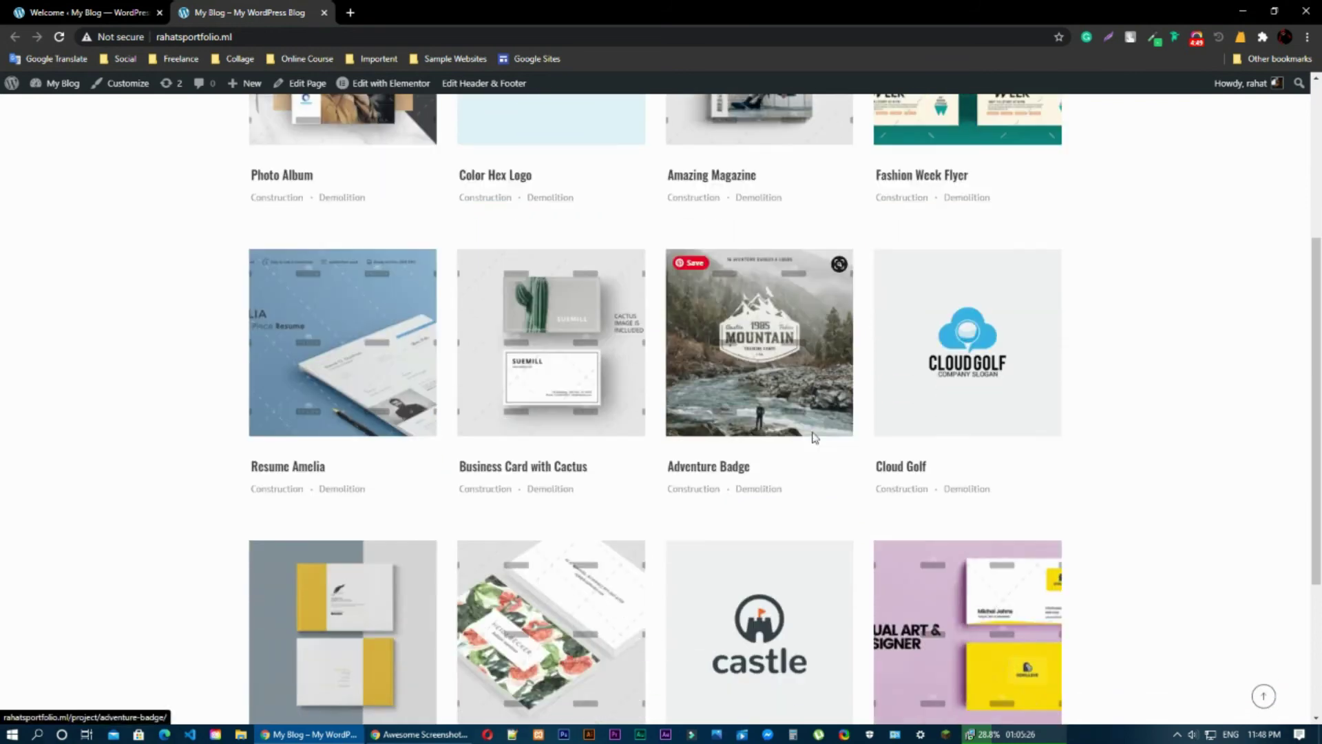
{"action": "scroll", "coordinate": [577, 453], "scroll_direction": "up", "scroll_amount": 5}
{"action": "scroll", "coordinate": [577, 453], "scroll_direction": "up", "scroll_amount": 3}
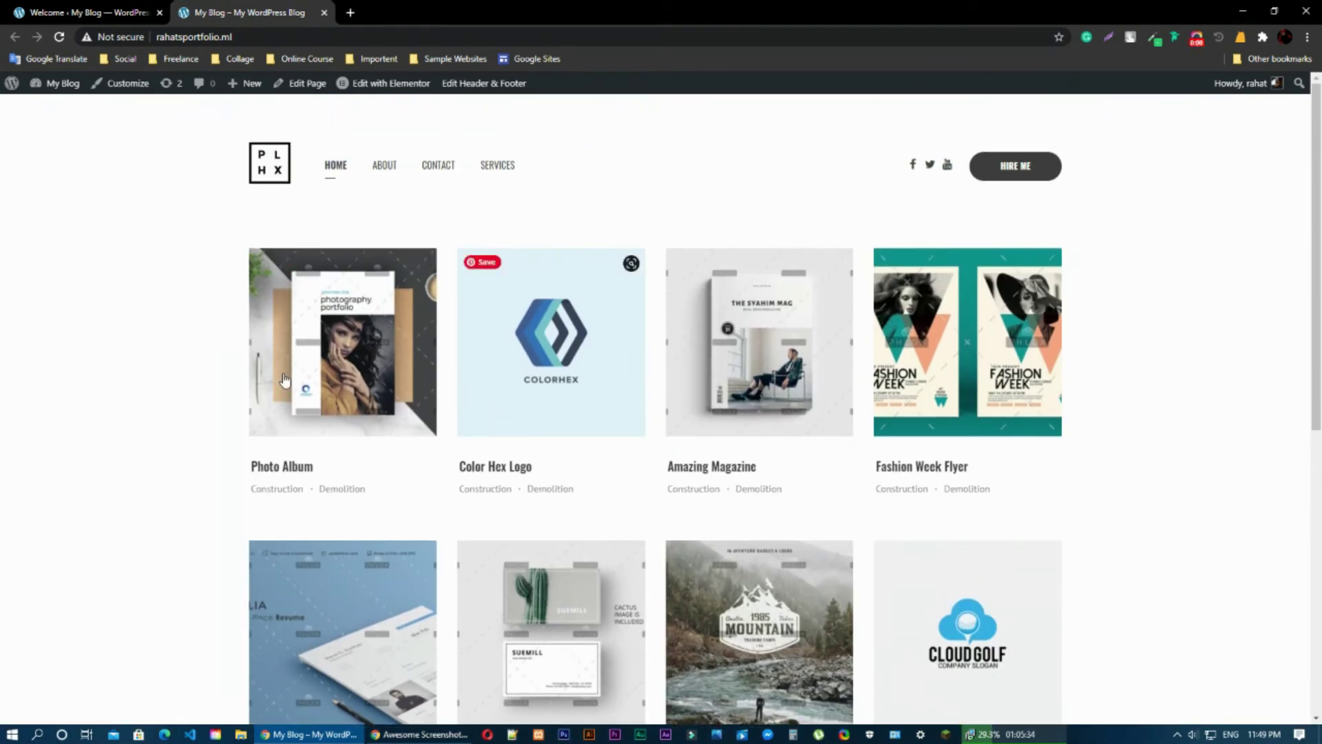
Copy the site's web address, switch to Opera, close the leftover video tab, and open the address there to view the public portfolio page
{"action": "left_click", "coordinate": [253, 33]}
{"action": "key", "text": "ctrl+c"}
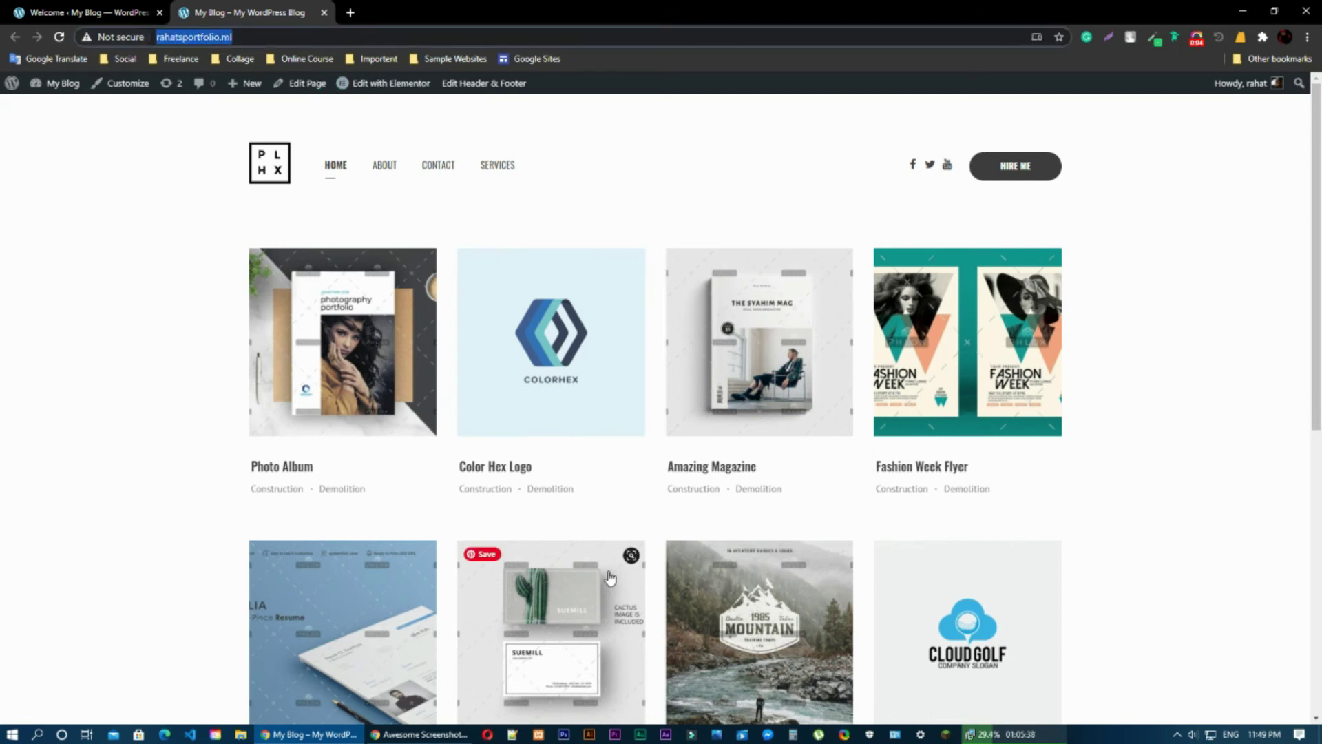
{"action": "left_click", "coordinate": [486, 735]}
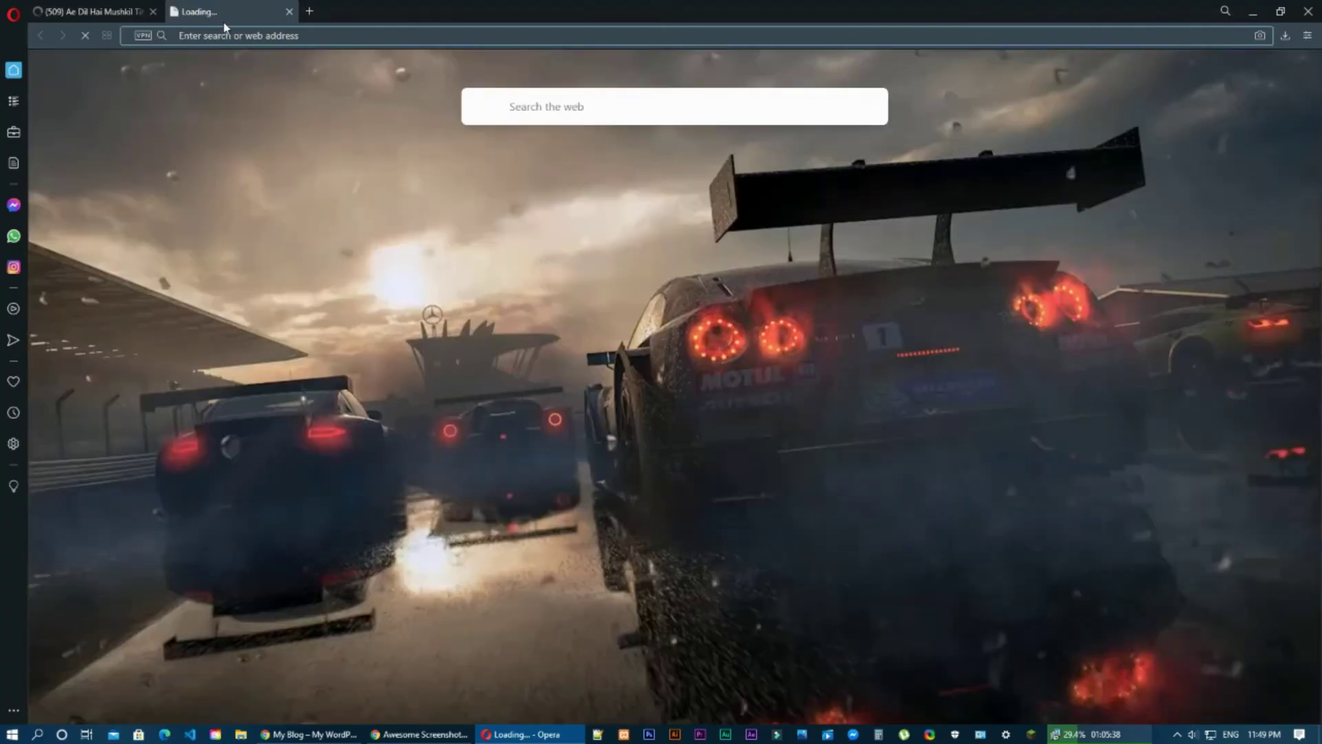
{"action": "left_click", "coordinate": [153, 11]}
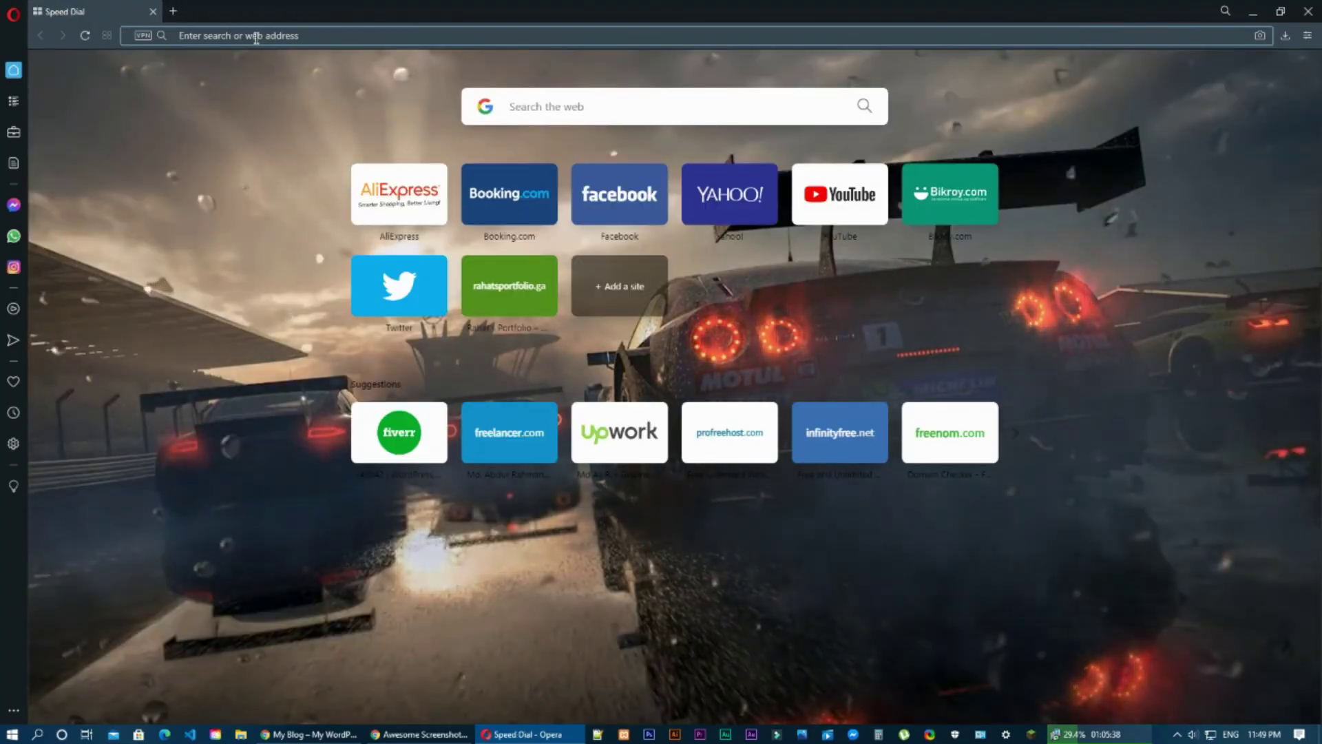
{"action": "key", "text": "ctrl+v"}
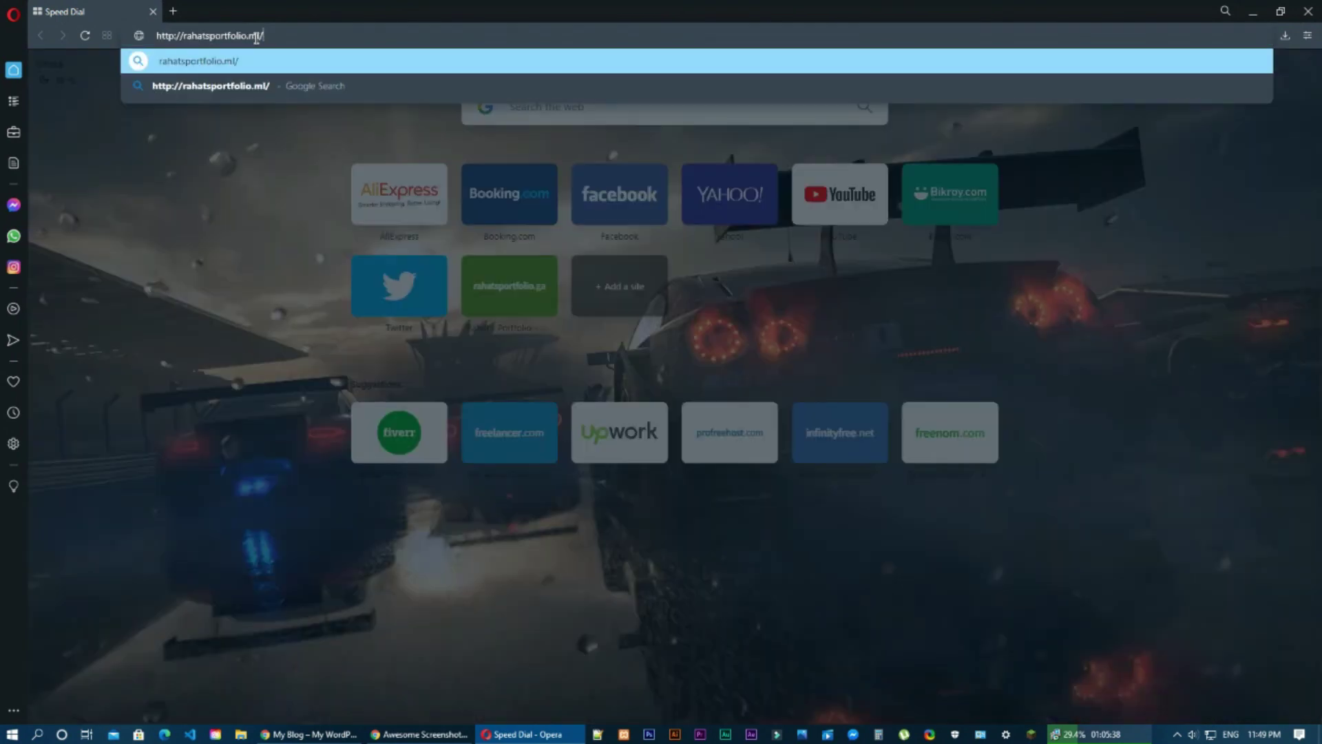
{"action": "key", "text": "Return"}
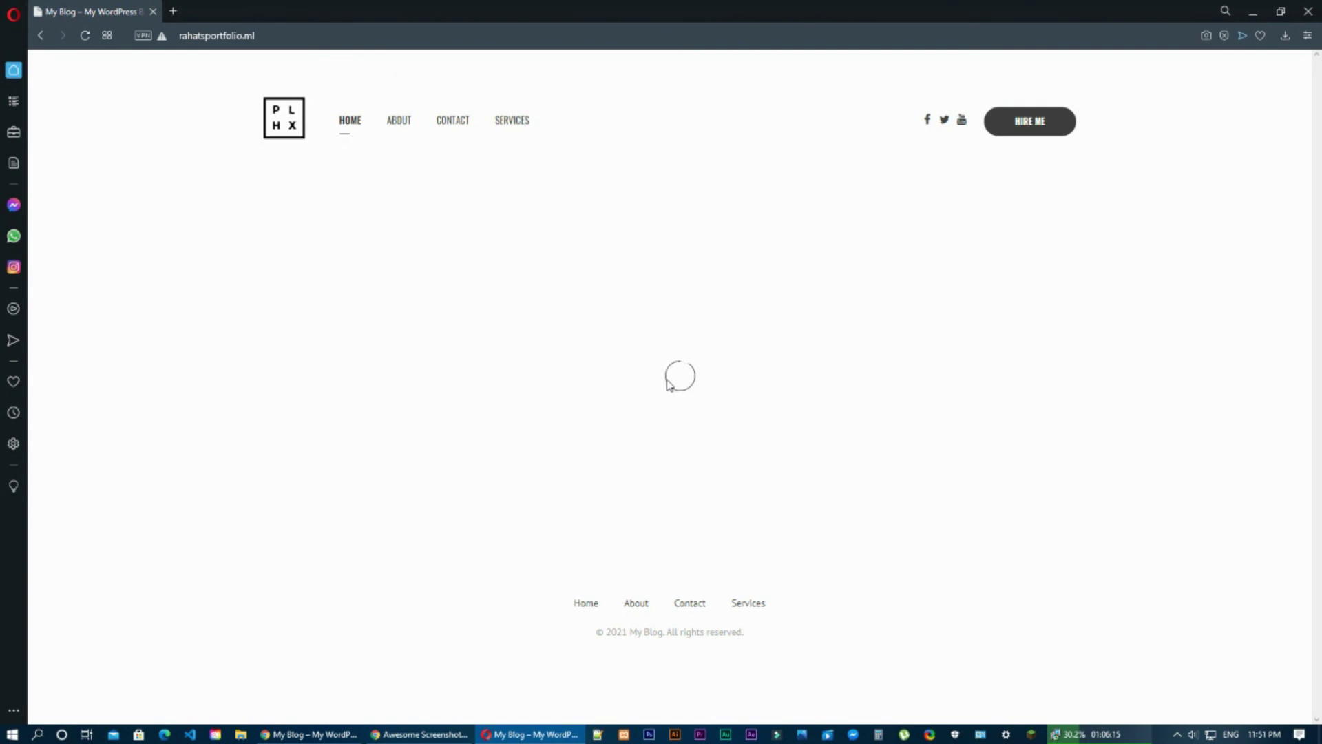
{"action": "scroll", "coordinate": [367, 377], "scroll_direction": "down", "scroll_amount": 7}
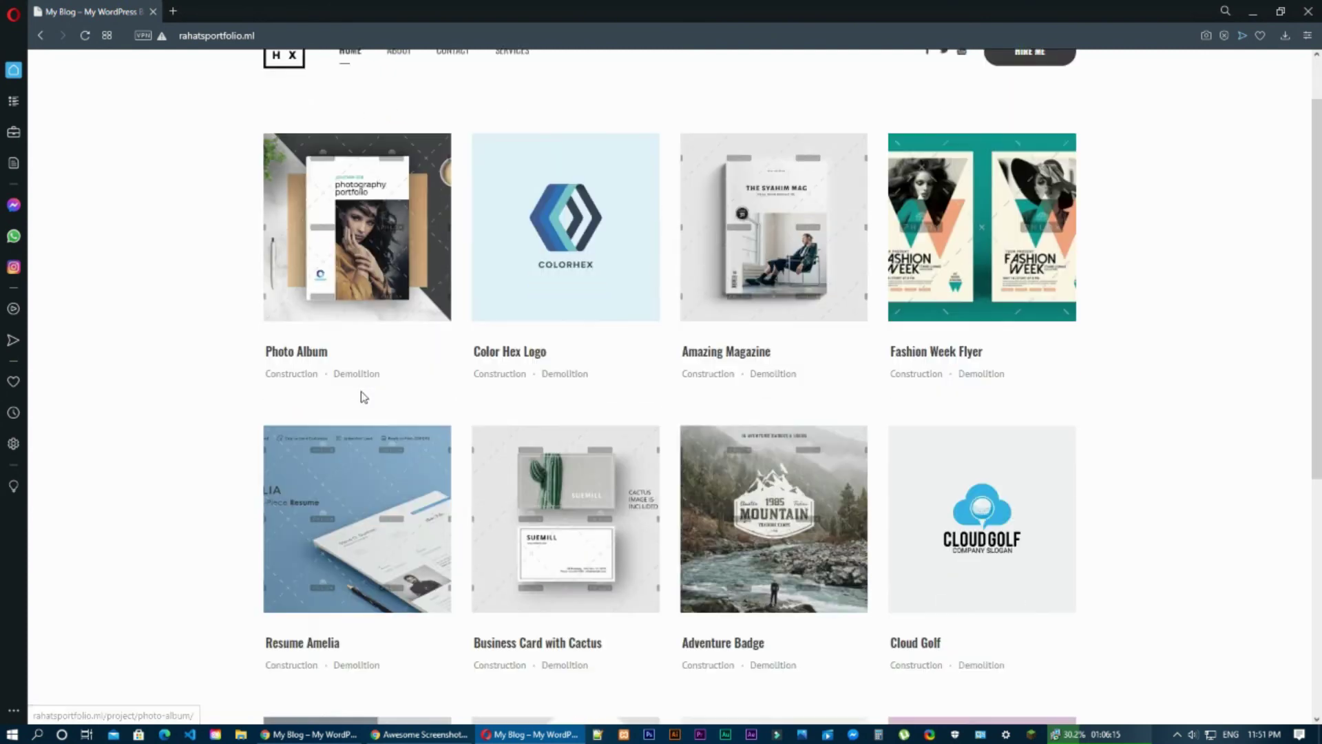